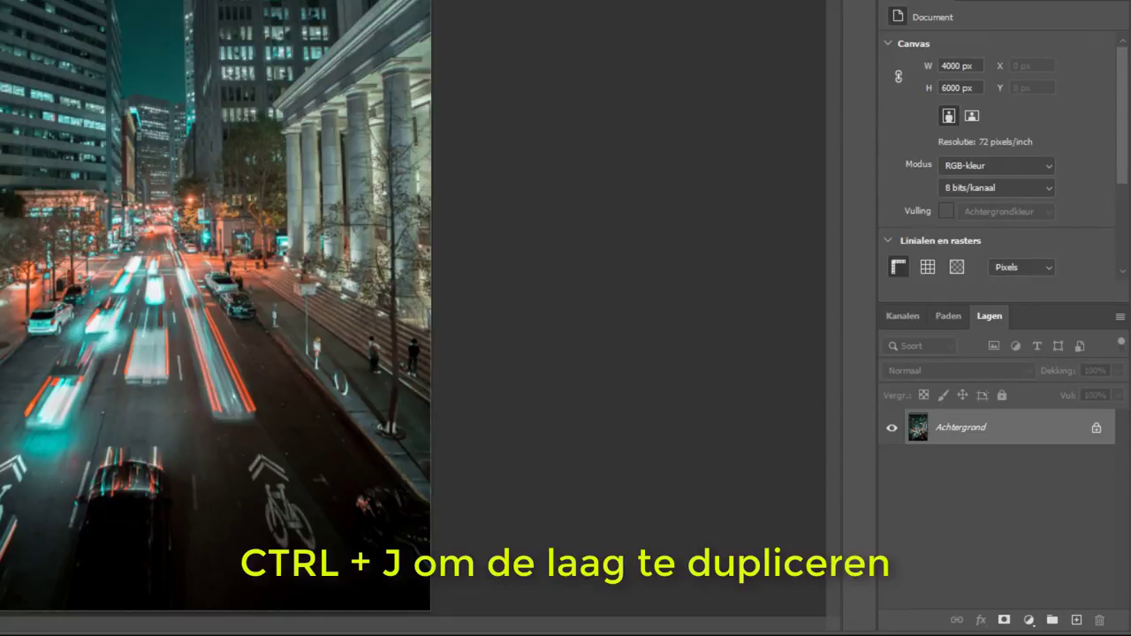
Step: Duplicate the street photo into Laag 1 plus copies up to 'Laag 1 kopiëren 5'
key("ctrl+j")
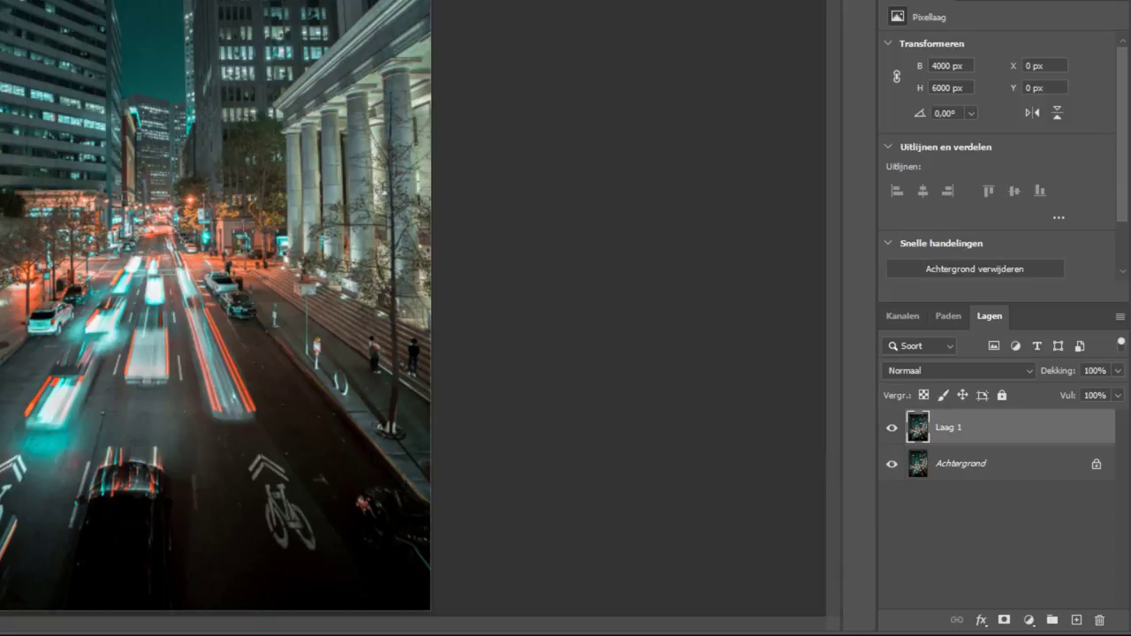
key("ctrl+j")
key("ctrl+j")
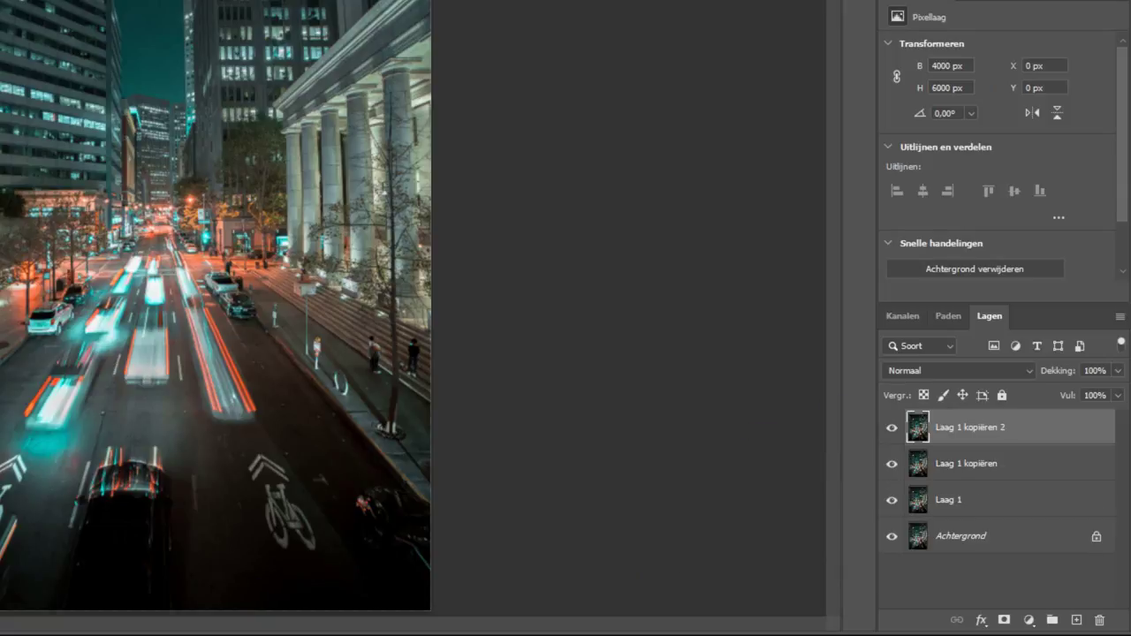
key("ctrl+j")
key("ctrl+j")
key("ctrl+j")
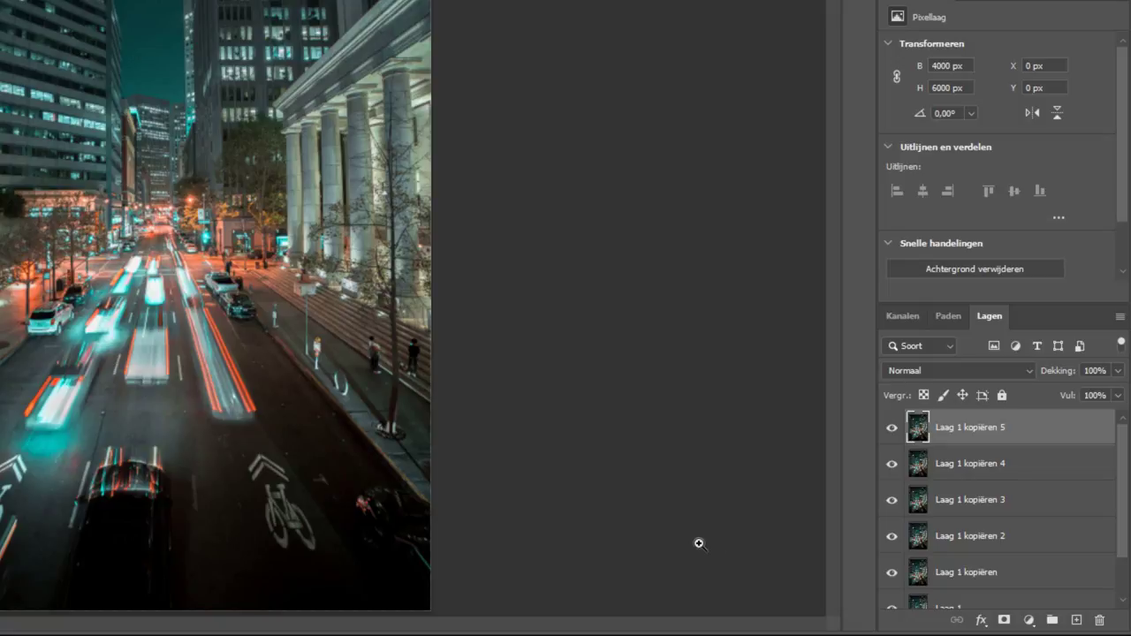
scroll(1005, 522, "down", 2)
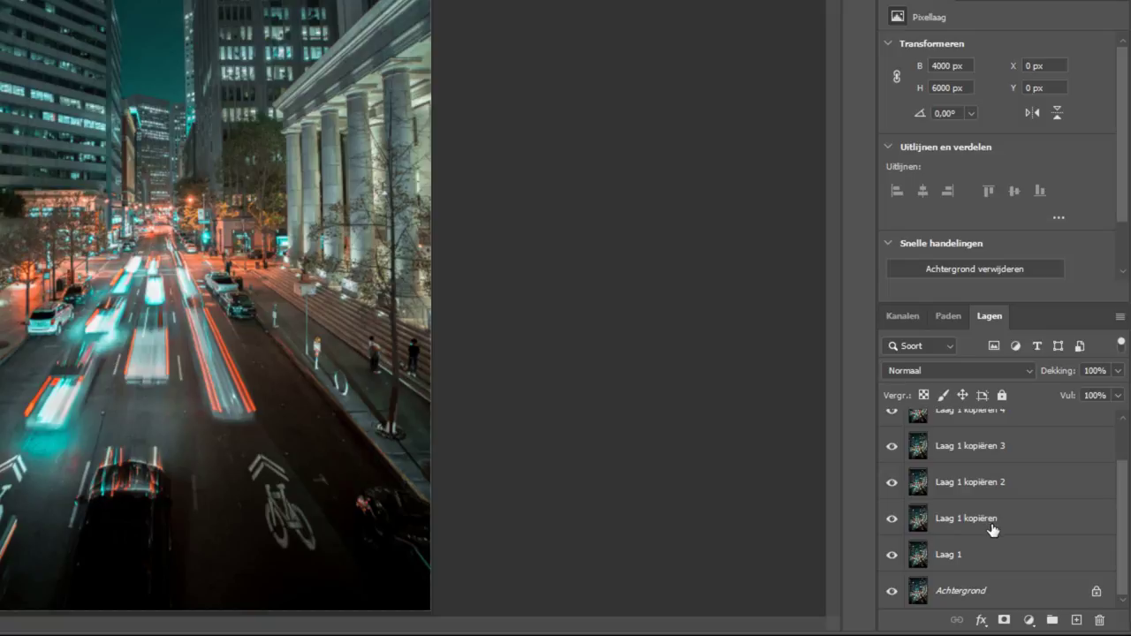
scroll(990, 522, "up", 2)
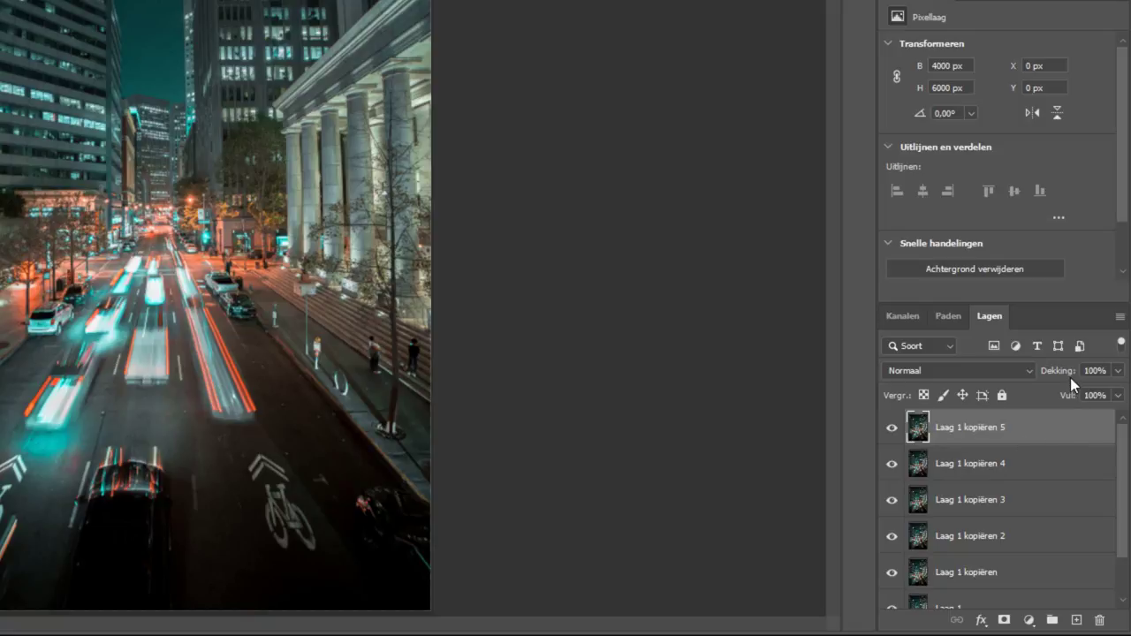
Step: Set the opacity of the top copy 'Laag 1 kopiëren 5' to 50%
left_click(1120, 371)
left_click_drag(1119, 392, 1088, 394)
left_click(705, 399)
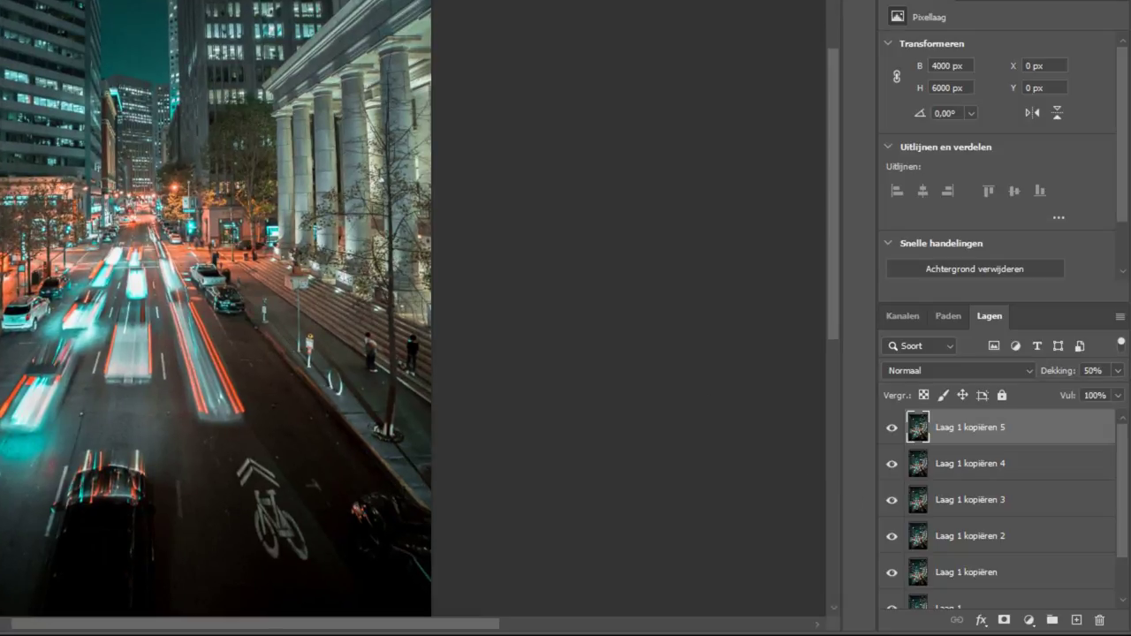
scroll(636, 247, "down", 1)
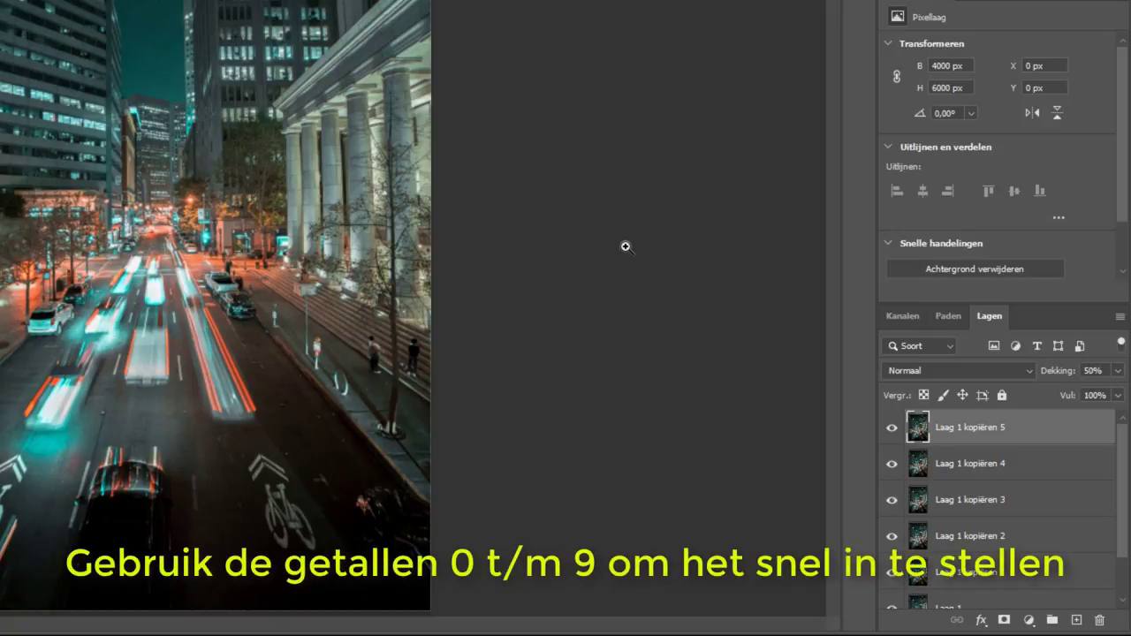
key("1")
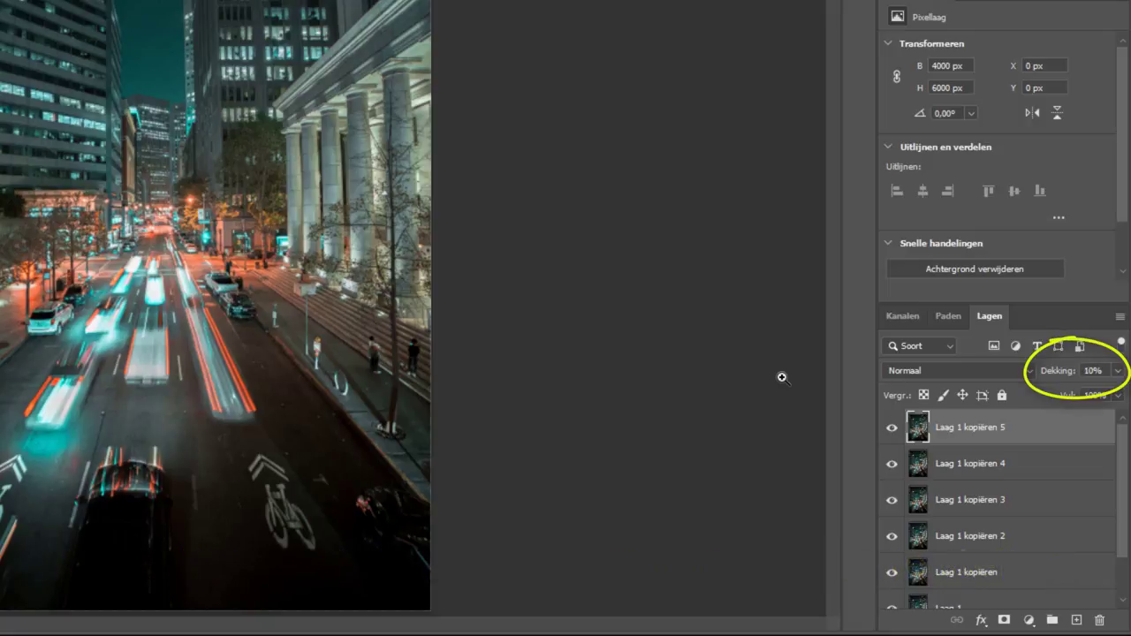
key("0")
key("5")
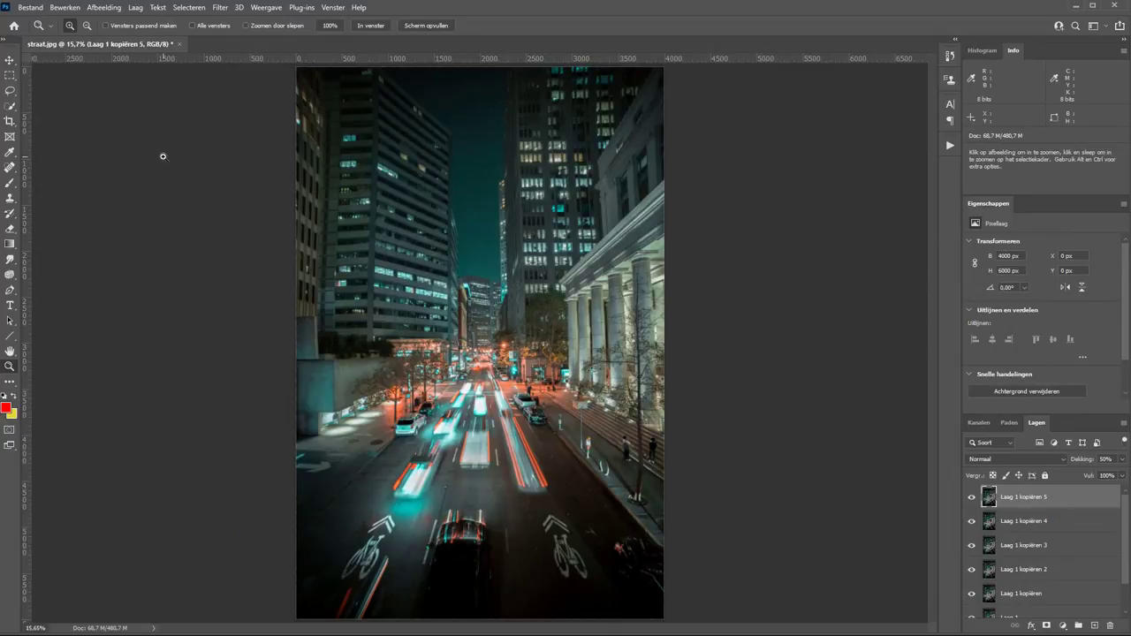
Step: Nudge the top copy up and to the left with the Move tool for a ghosted double image
left_click(10, 61)
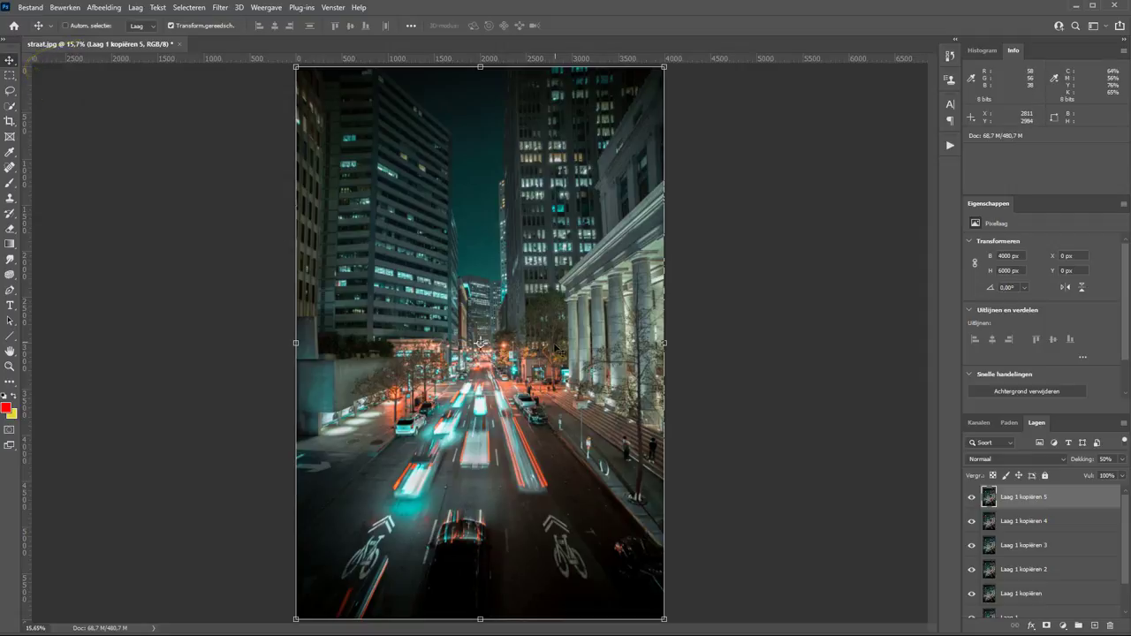
left_click_drag(551, 347, 539, 341)
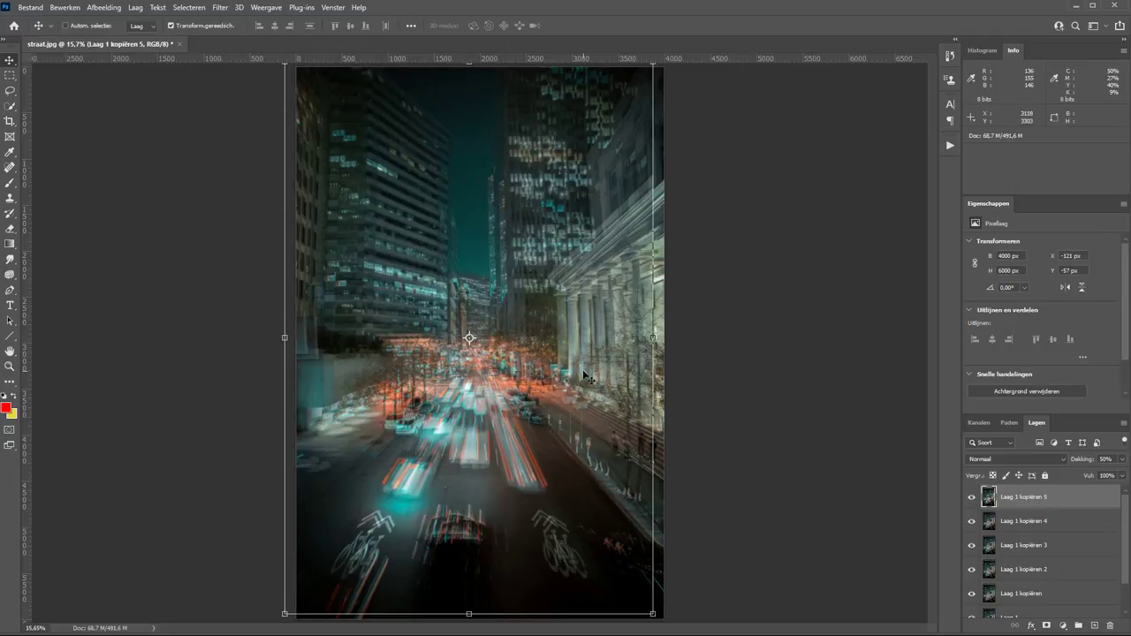
key("ctrl")
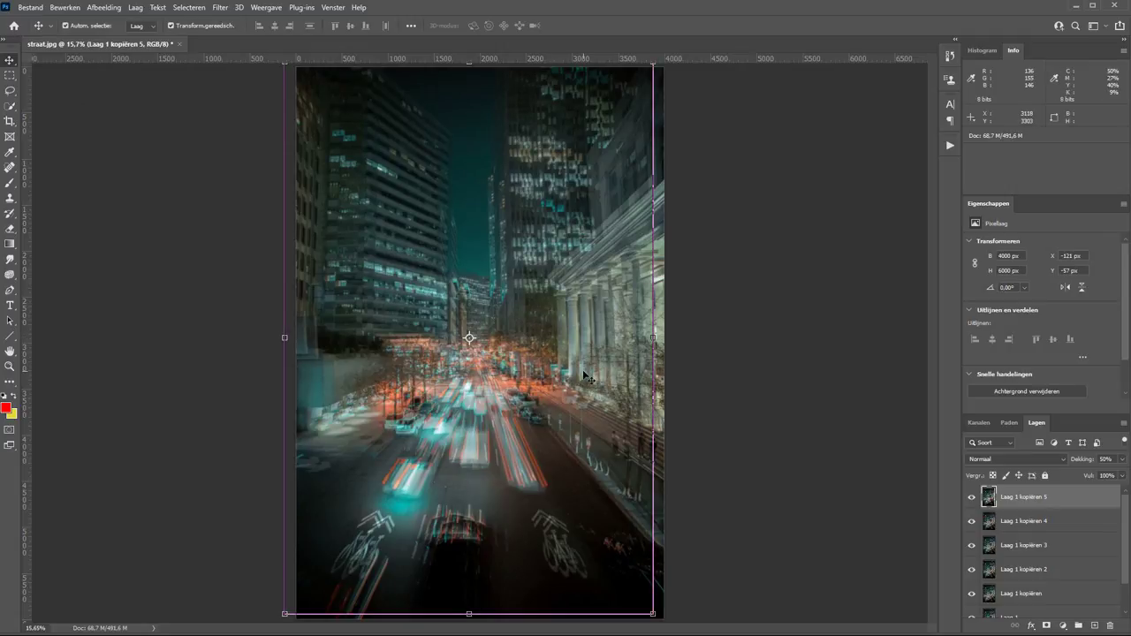
key("ctrl+z")
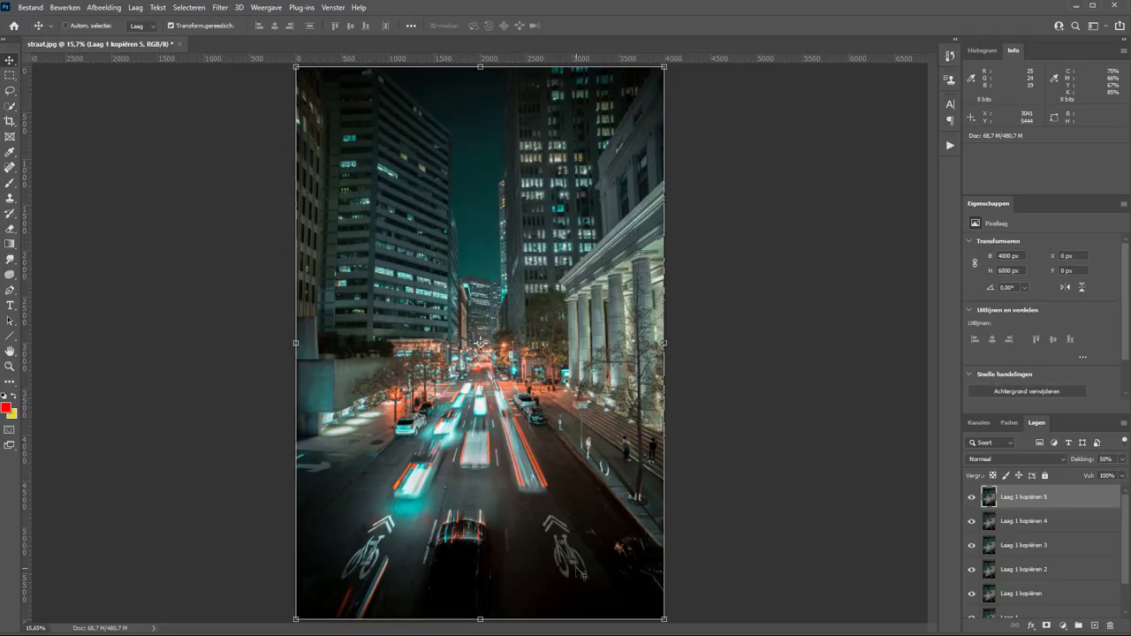
key("shift+Left")
key("shift+Left")
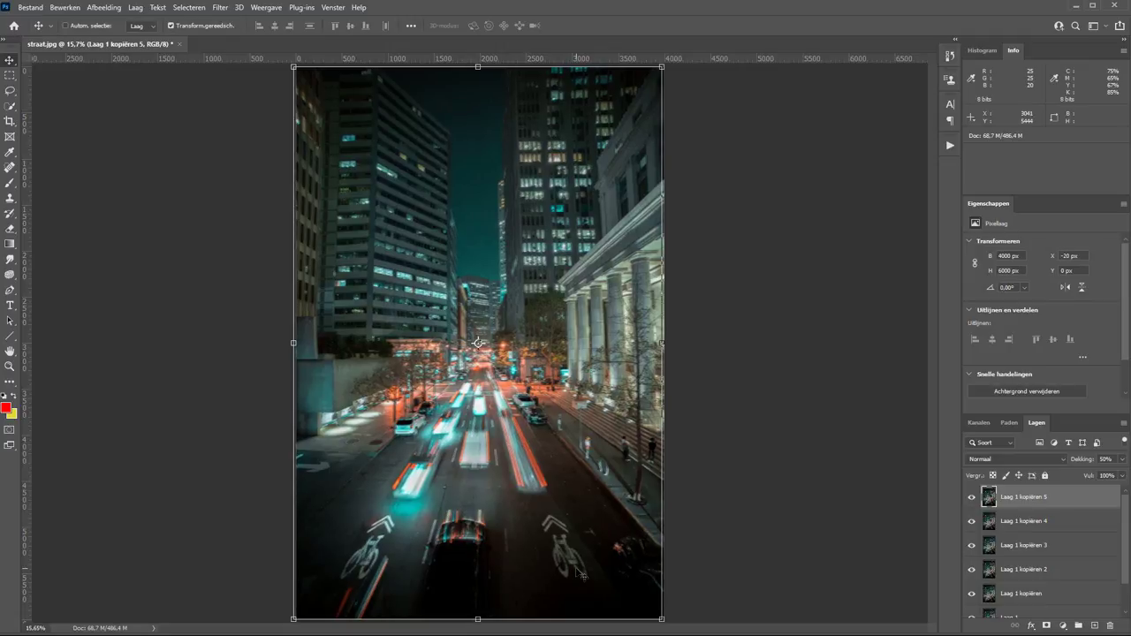
key("shift+Left")
key("shift+Up")
key("shift+Up")
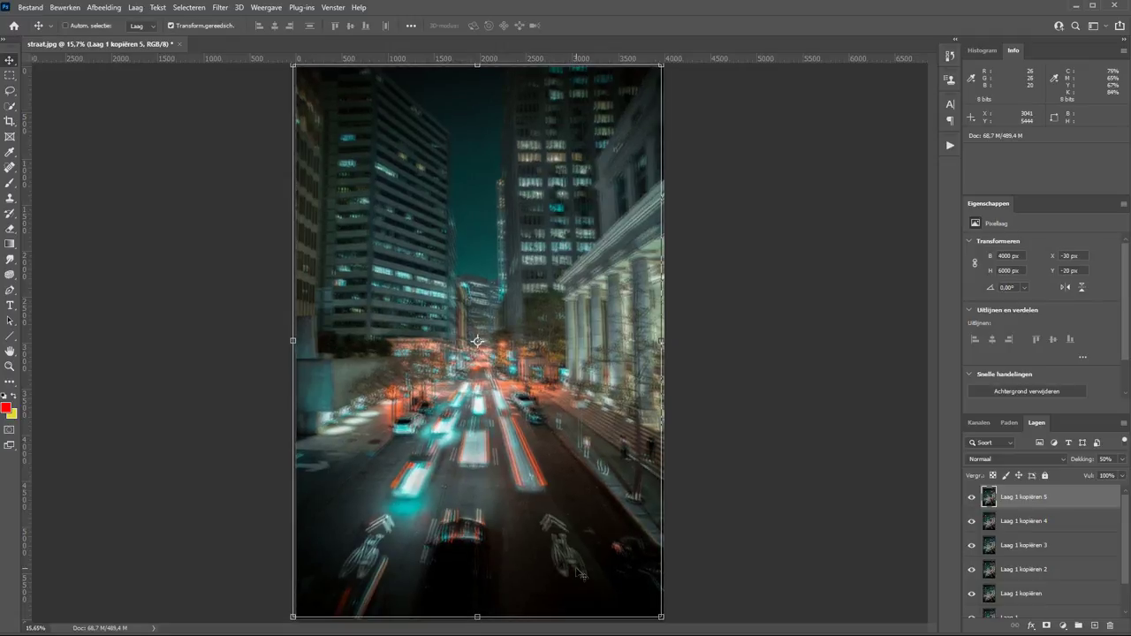
key("shift+Up")
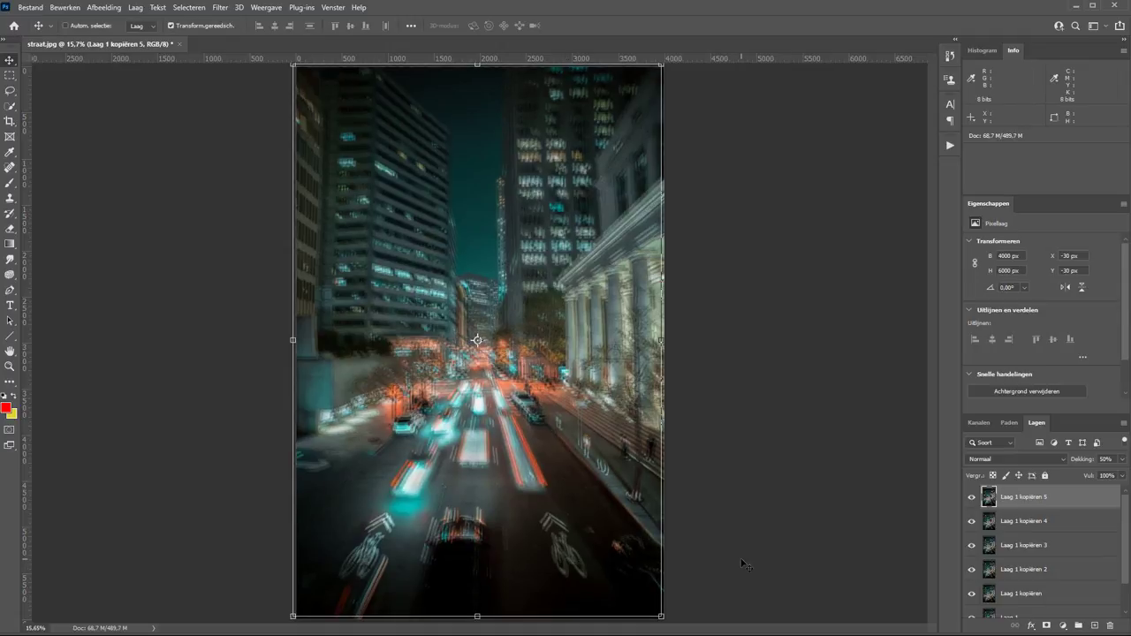
Step: Set Laag 1 kopiëren 4 to 50% opacity and nudge it right and up
left_click(1020, 523)
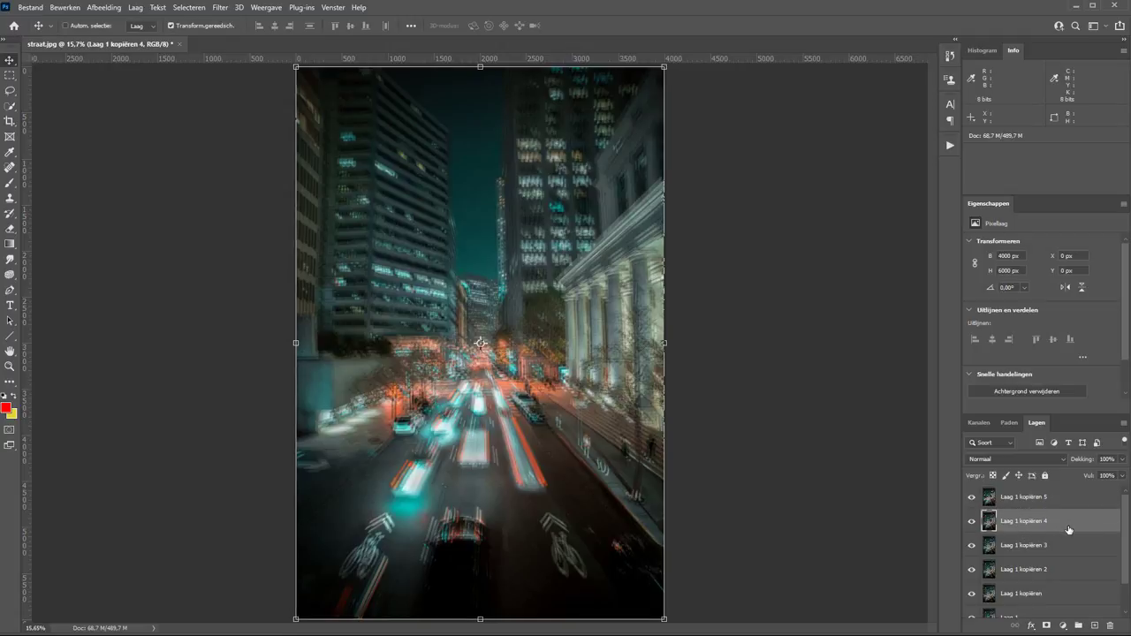
key("5")
key("shift+Right")
key("shift+Right")
key("shift+Down")
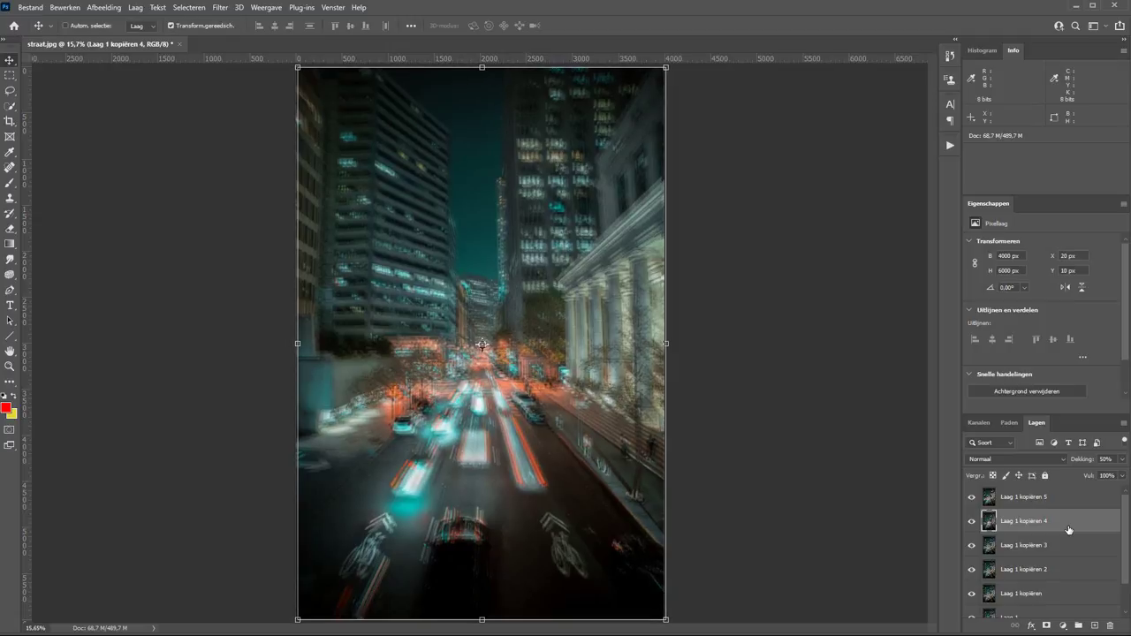
key("shift+Right")
key("shift+Right")
key("shift+Right")
key("shift+Up")
key("shift+Up")
key("shift+Up")
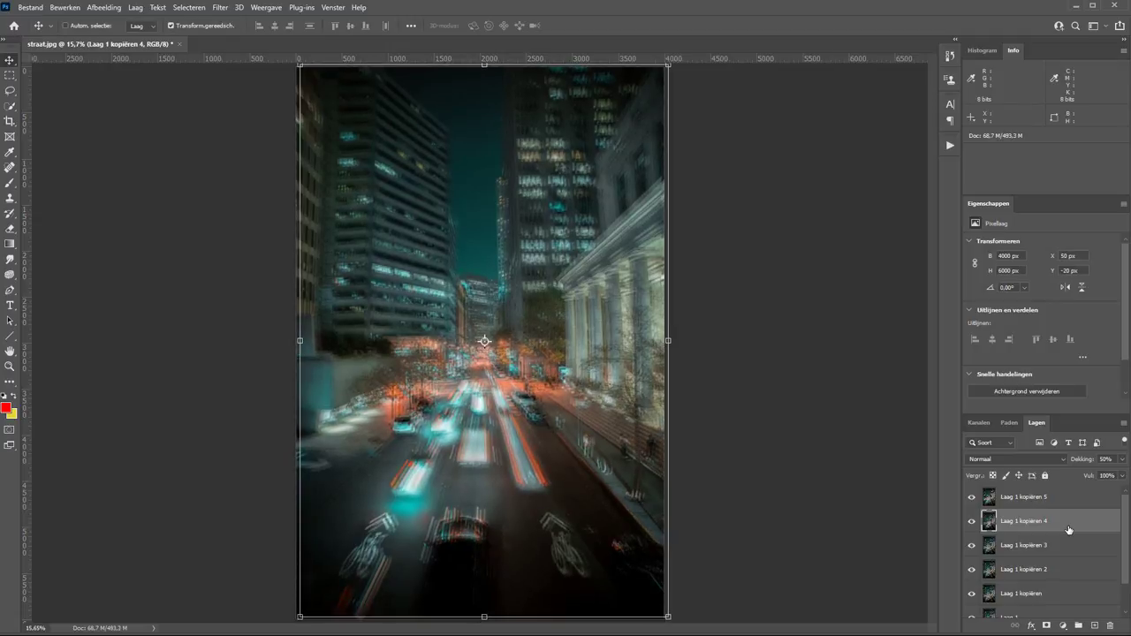
key("shift+Up")
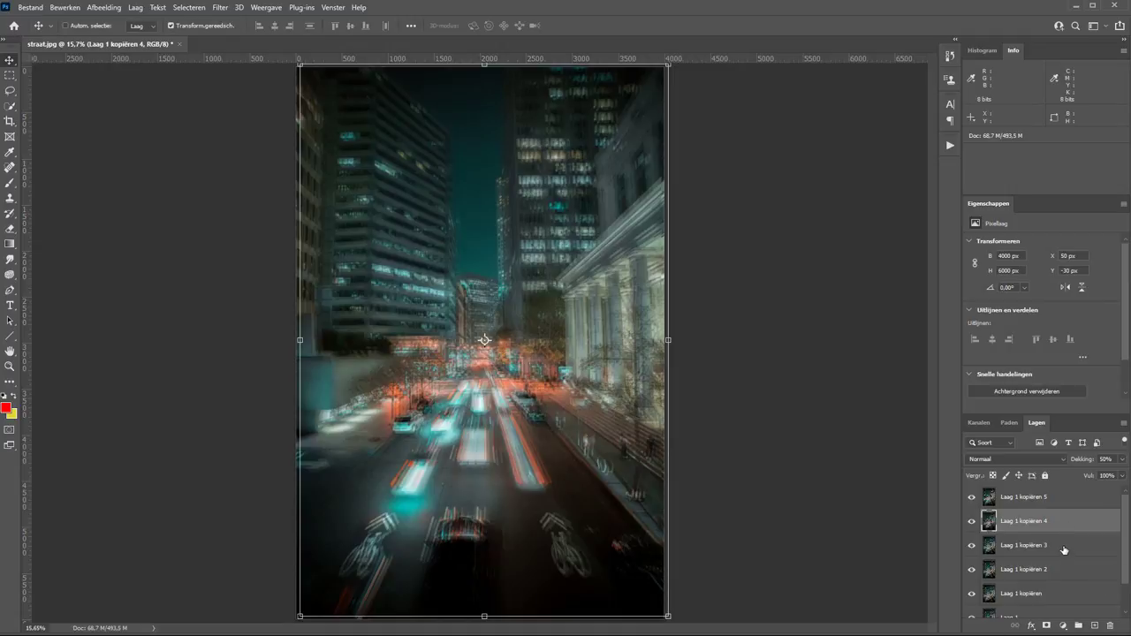
Step: Set Laag 1 kopiëren 3 to 50% opacity and offset it to X -60 px, Y 78 px
left_click(1064, 549)
key("5")
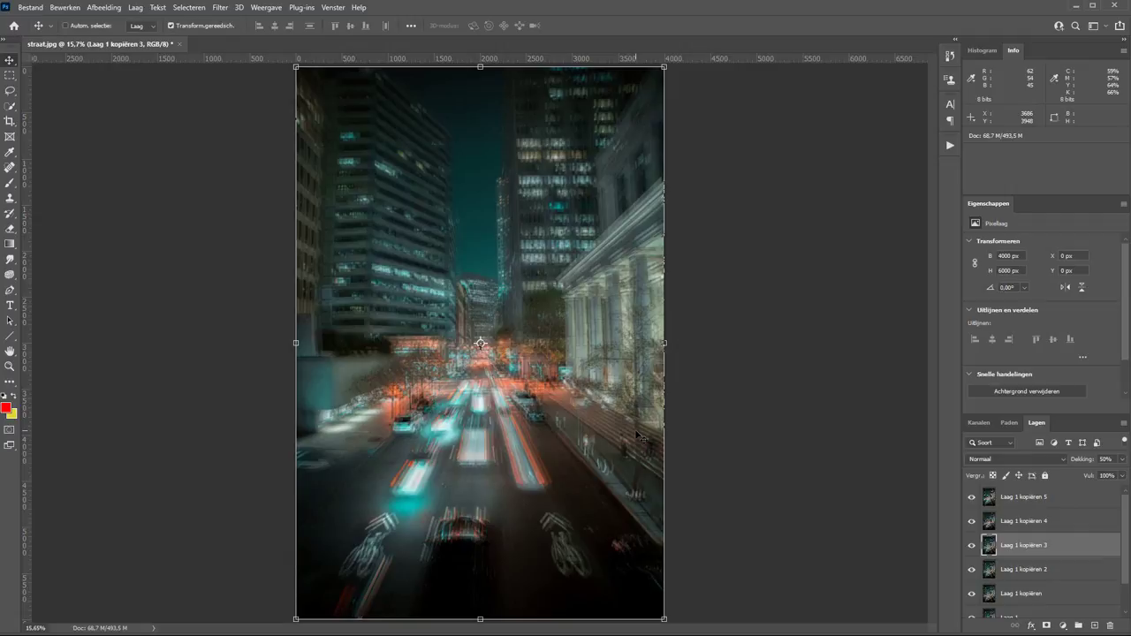
left_click_drag(480, 343, 477, 347)
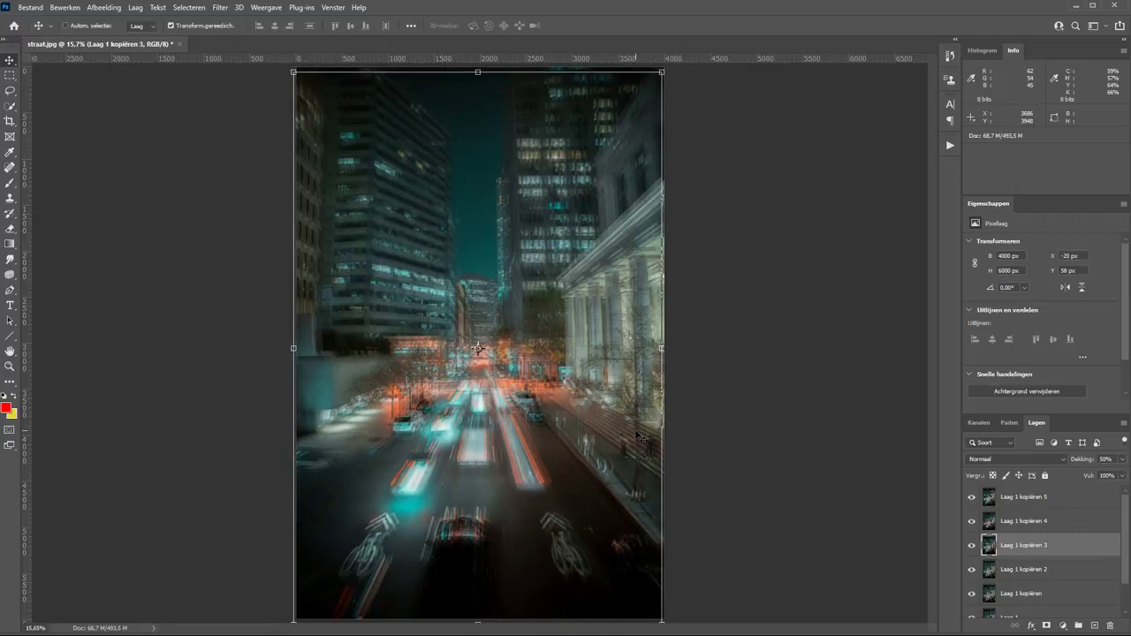
key("shift+Left")
key("shift+Left")
key("shift+Down")
key("shift+Left")
key("shift+Down")
key("shift+Left")
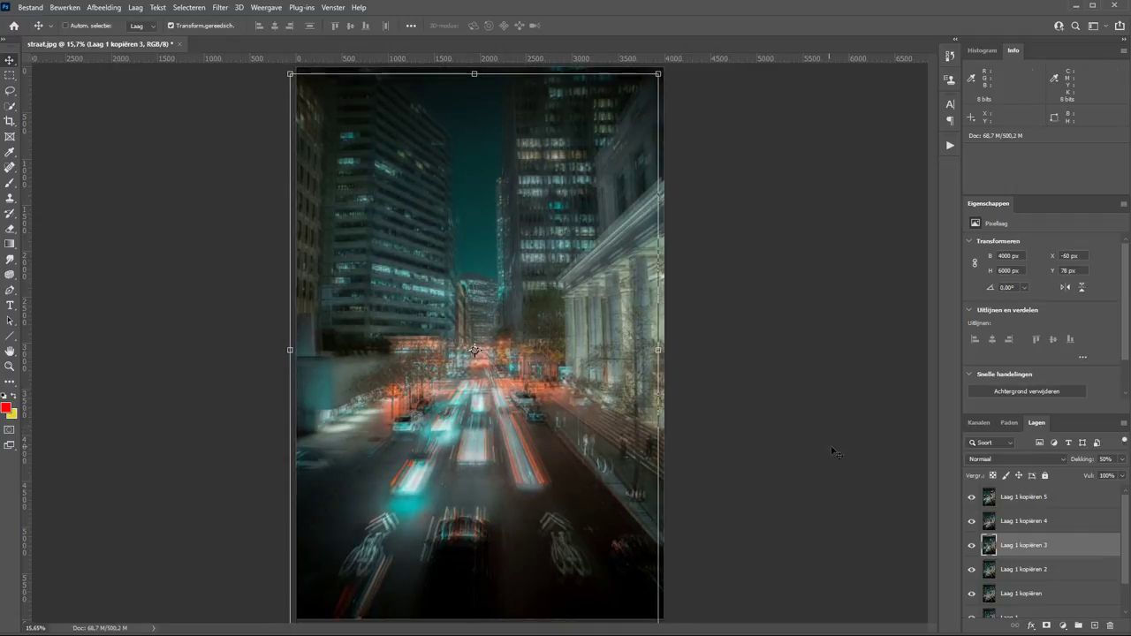
left_click(1048, 571)
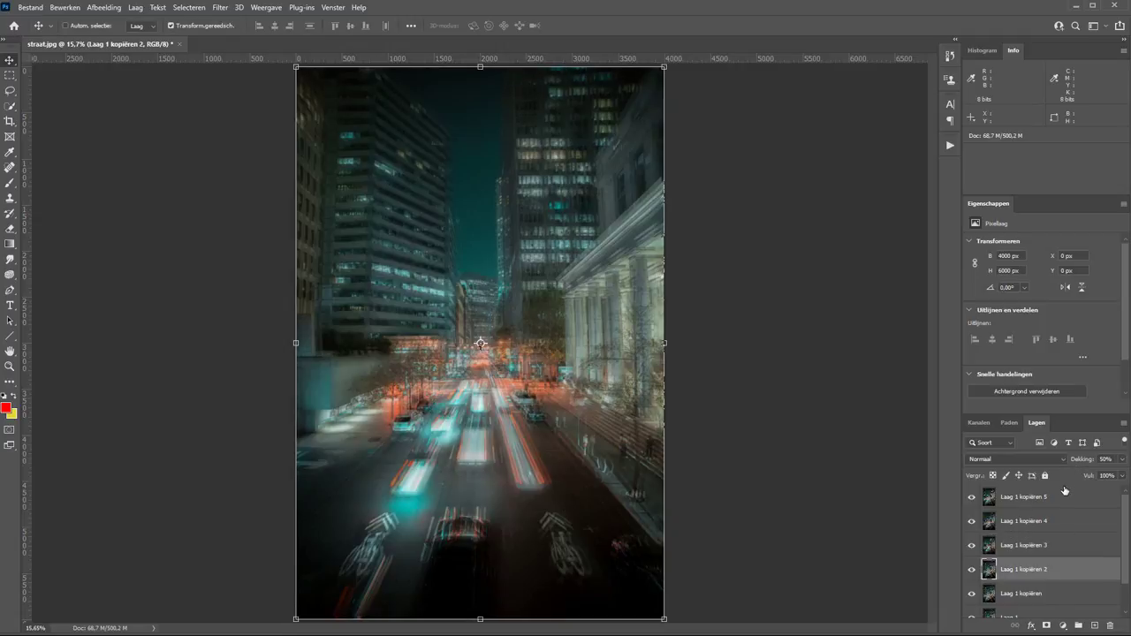
Step: Nudge Laag 1 kopiëren 2 right and down, and Laag 1 kopiëren to the right
key("shift+Right")
key("shift+Right")
key("shift+Right")
key("shift+Right")
key("shift+Down")
key("shift+Right")
key("shift+Right")
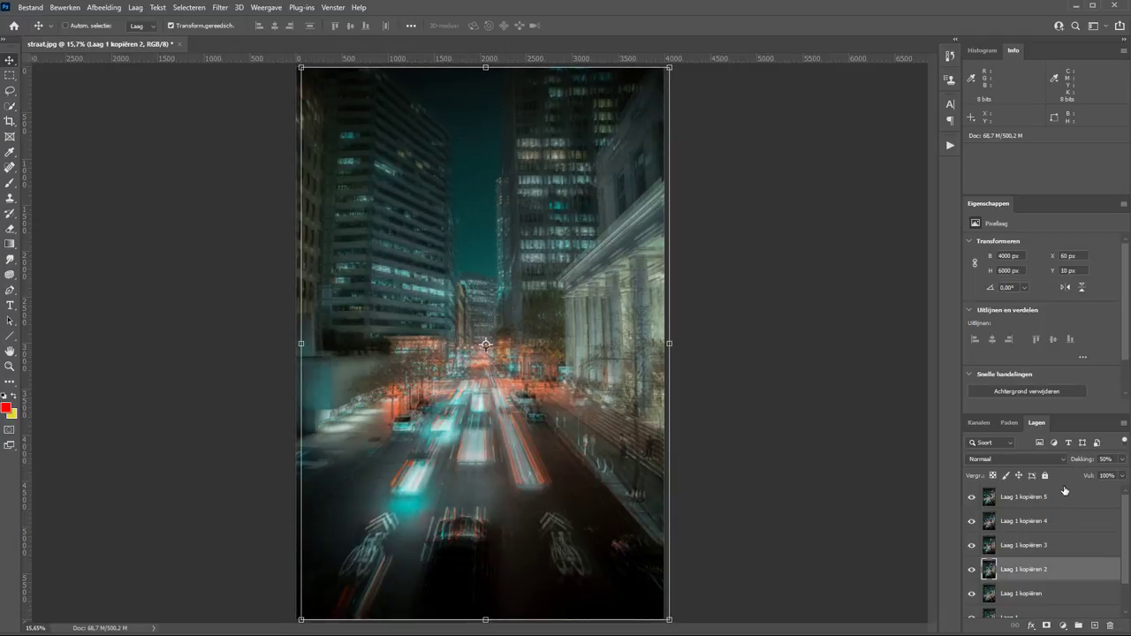
key("shift+Right")
key("shift+Right")
key("shift+Down")
key("shift+Down")
scroll(1054, 588, "down", 1)
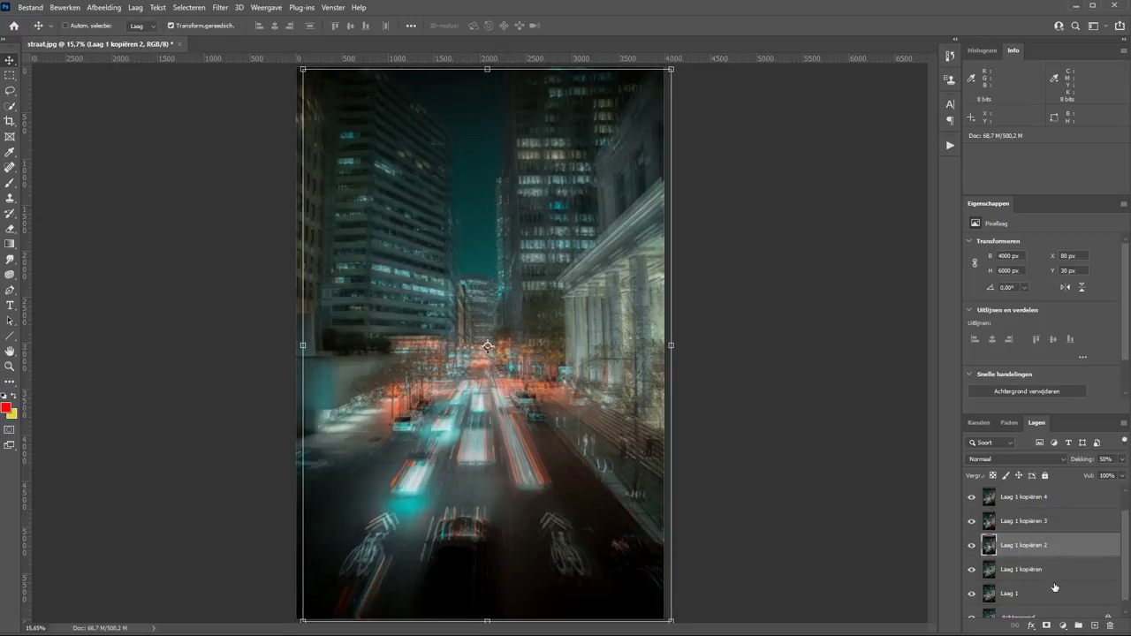
left_click(1036, 571)
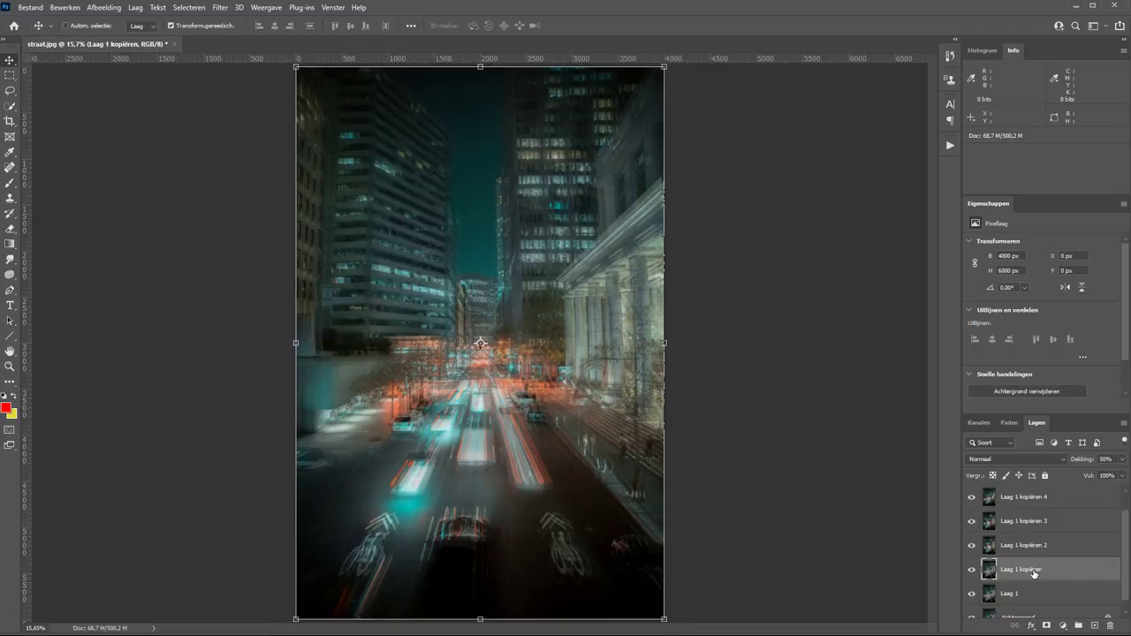
key("shift+Right")
key("shift+Right")
key("shift+Right")
key("shift+Right")
key("shift+Right")
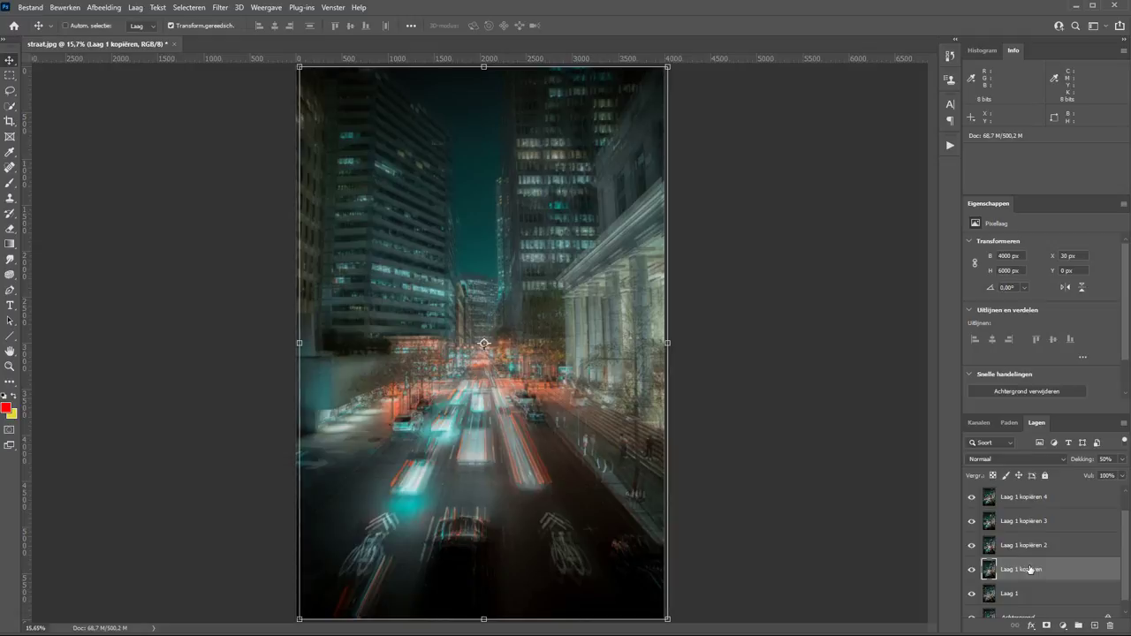
key("shift+Right")
key("shift+Right")
key("shift+Right")
key("shift+Right")
key("shift+Right")
key("shift+Right")
key("shift+Right")
key("shift+Right")
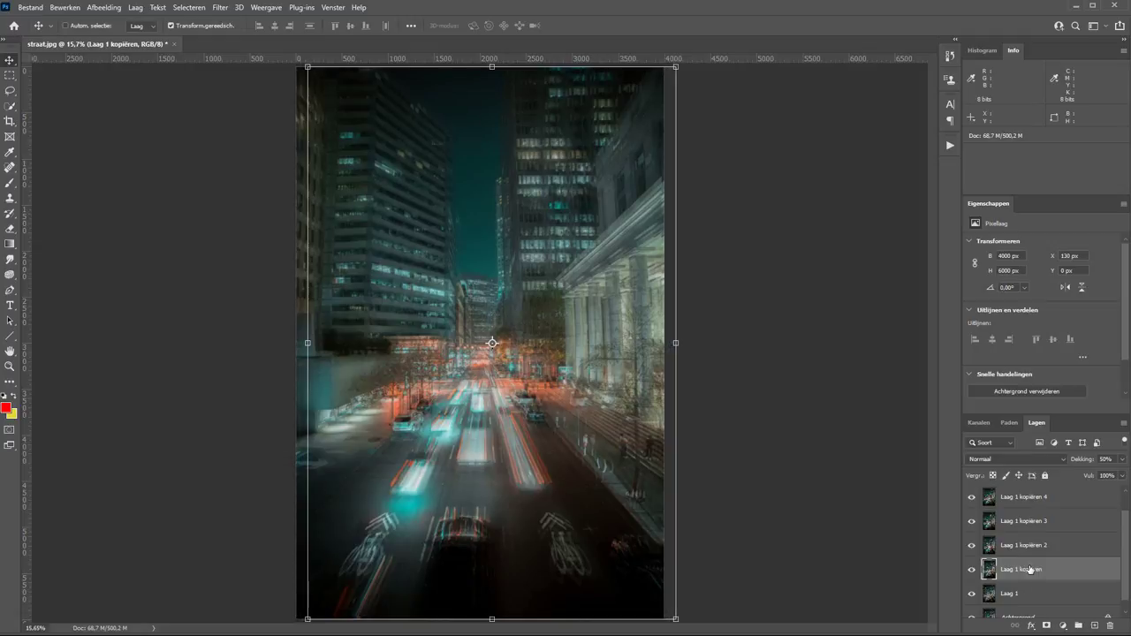
Step: Set Laag 1 to 50% opacity, shift it up-left, and zoom into the street centre
left_click(1029, 599)
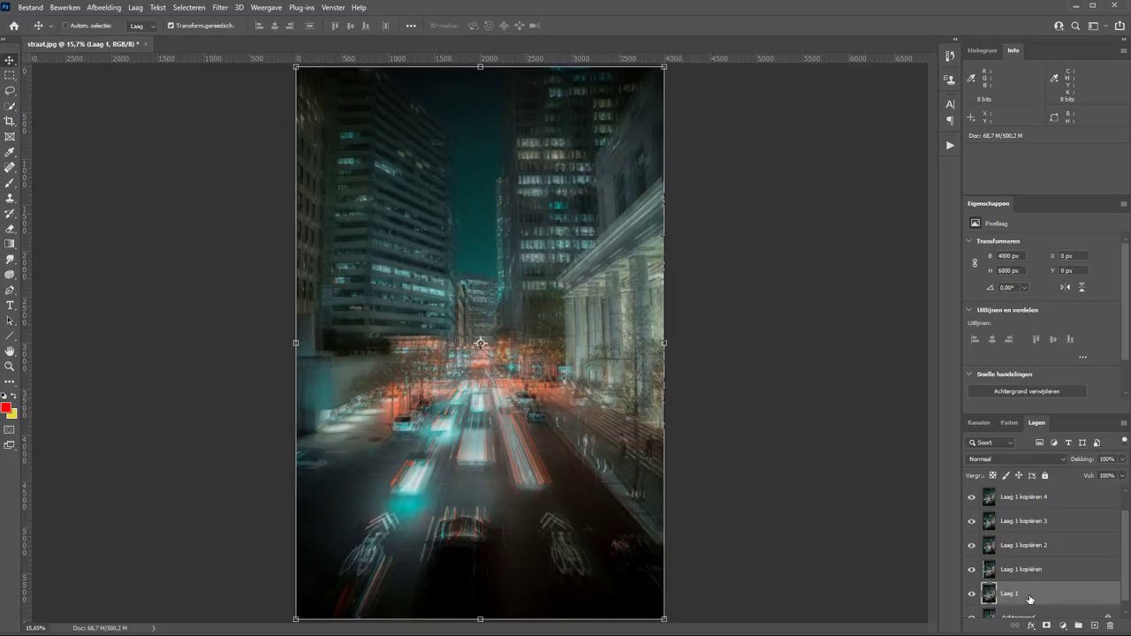
key("5")
key("shift+Left")
key("shift+Left")
key("shift+Left")
key("shift+Left")
key("shift+Left")
key("shift+Left")
key("shift+Left")
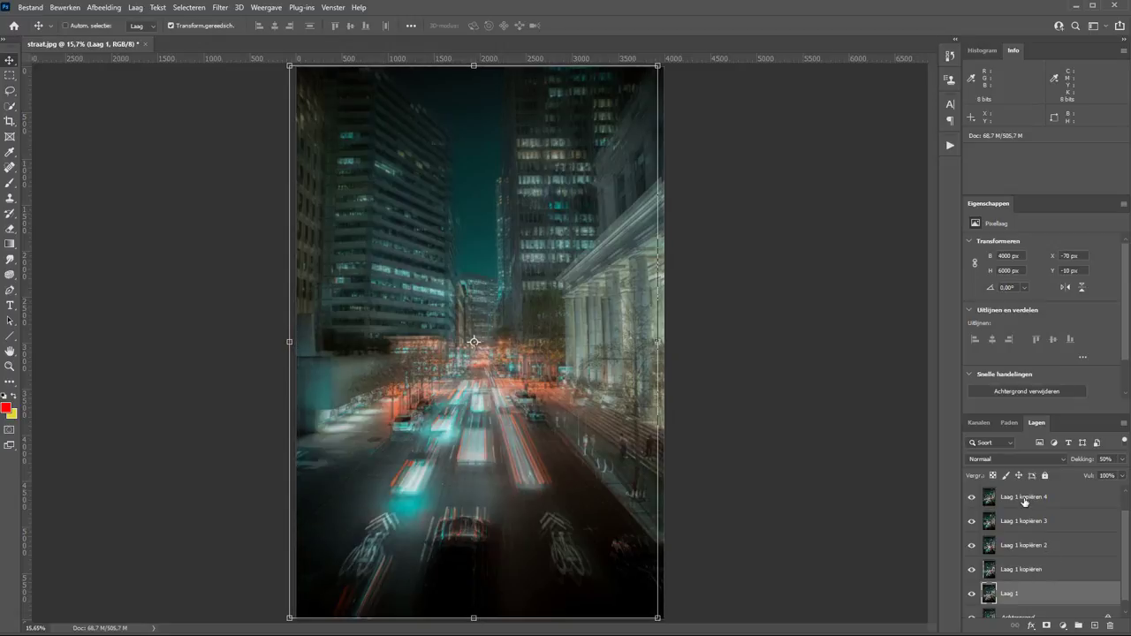
key("shift+Up")
key("shift+Up")
key("shift+Up")
key("shift+Up")
key("shift+Up")
key("shift+Left")
key("shift+Left")
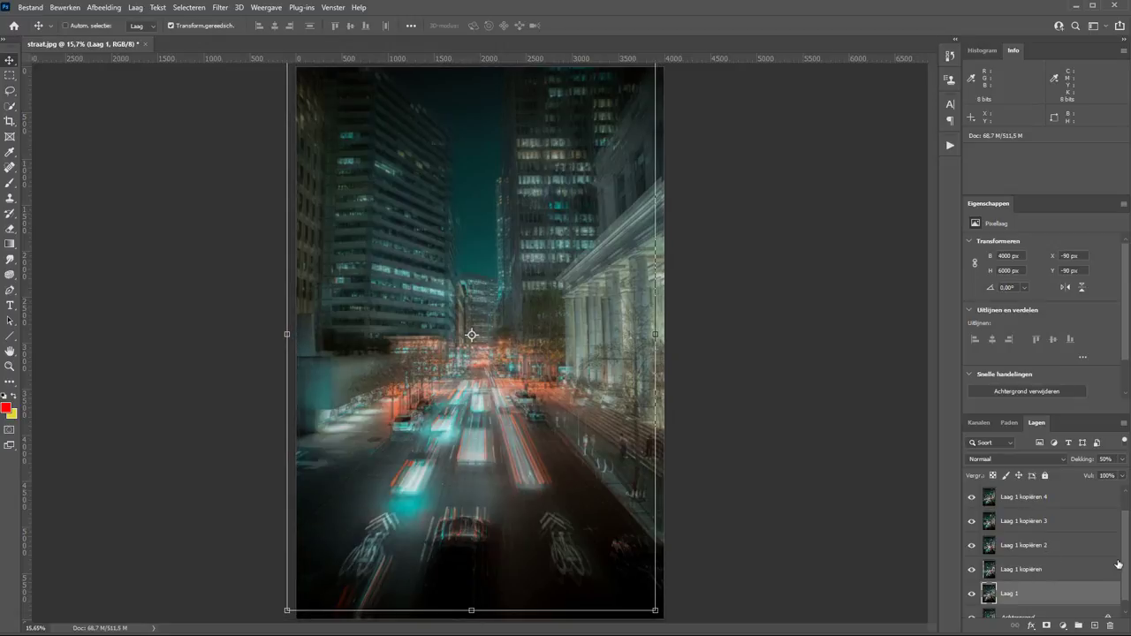
scroll(1118, 564, "down", 1)
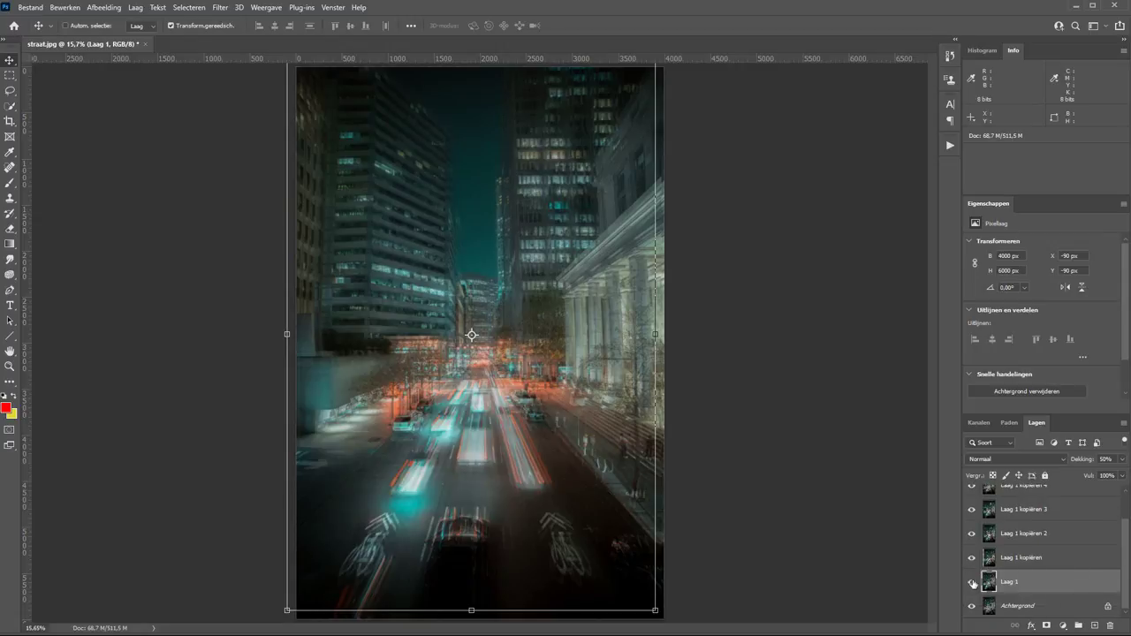
key("z")
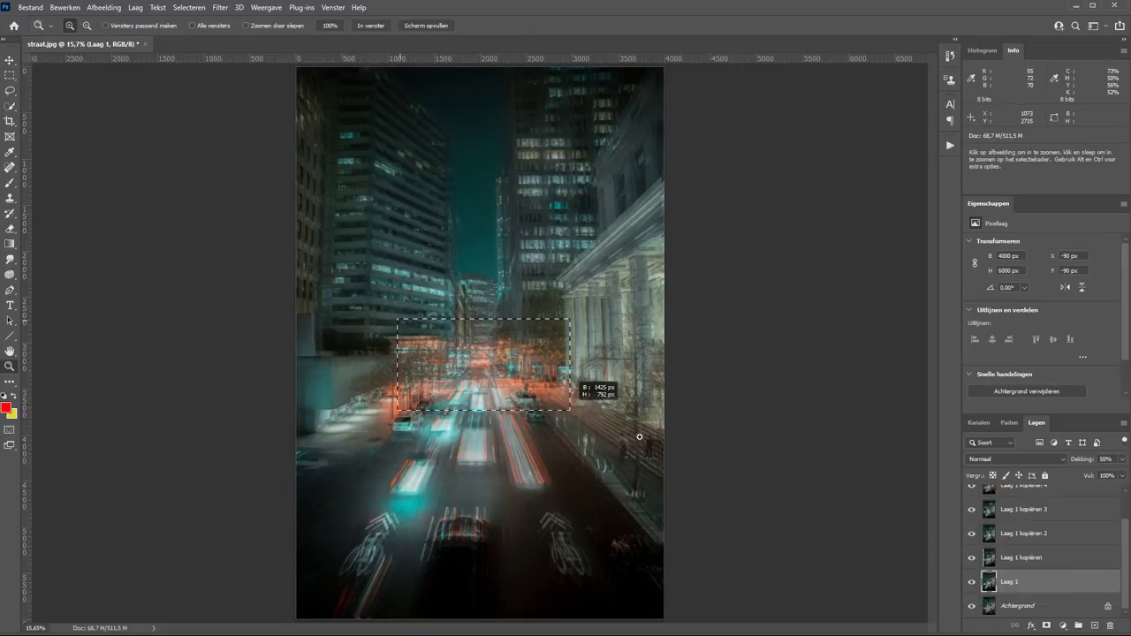
left_click_drag(400, 323, 619, 402)
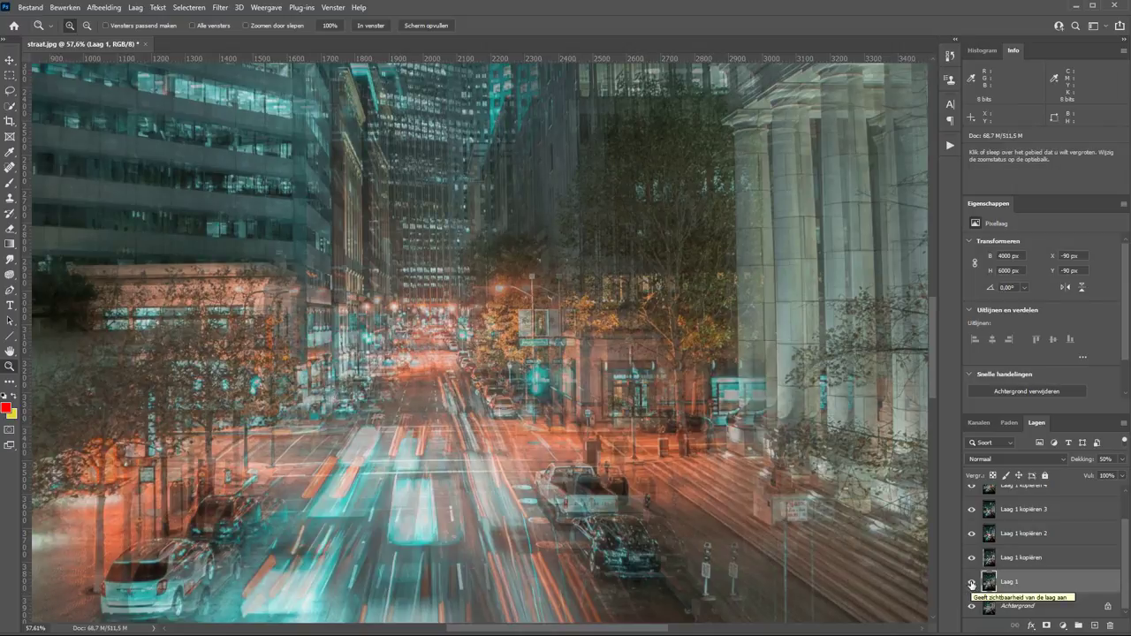
left_click(972, 583)
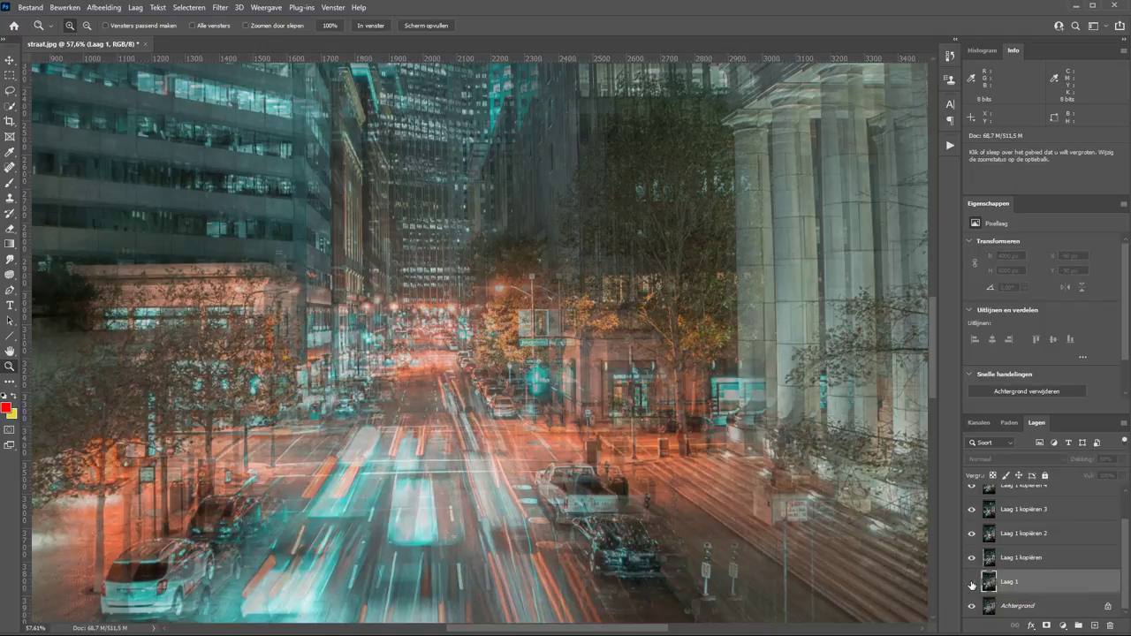
left_click(972, 583)
left_click(972, 584)
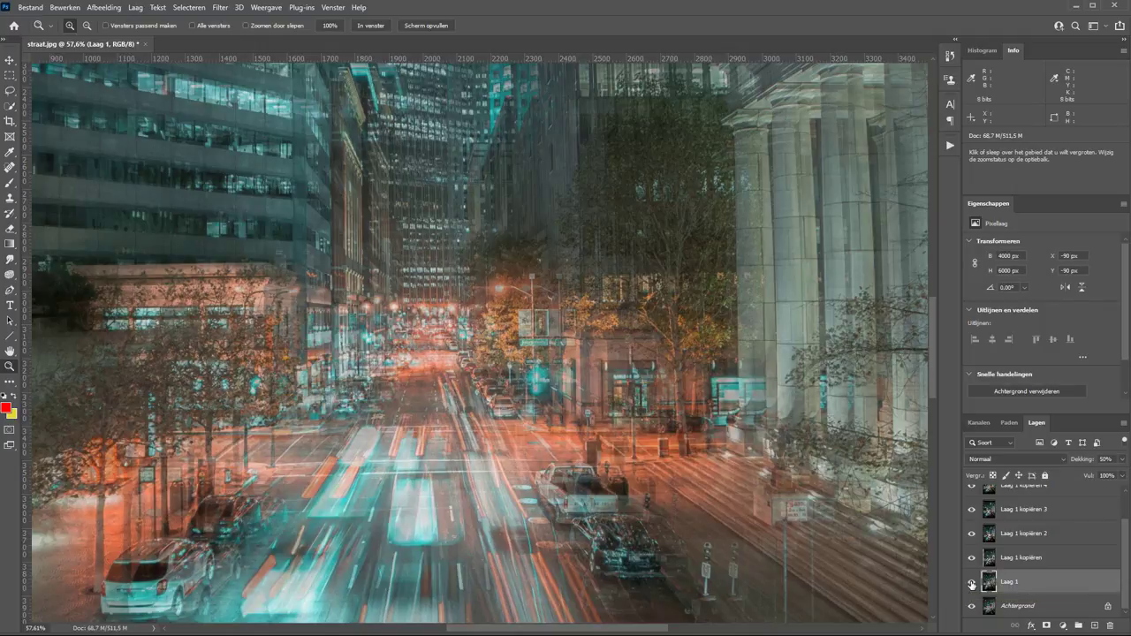
left_click(972, 584, "alt")
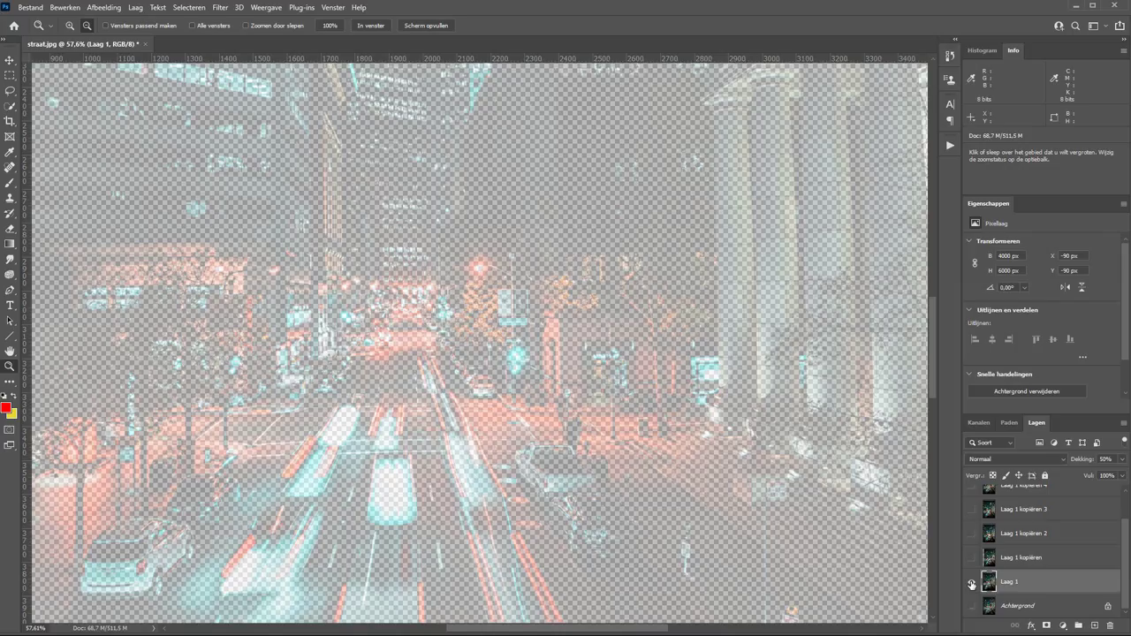
left_click(972, 584, "alt")
left_click(972, 583, "alt")
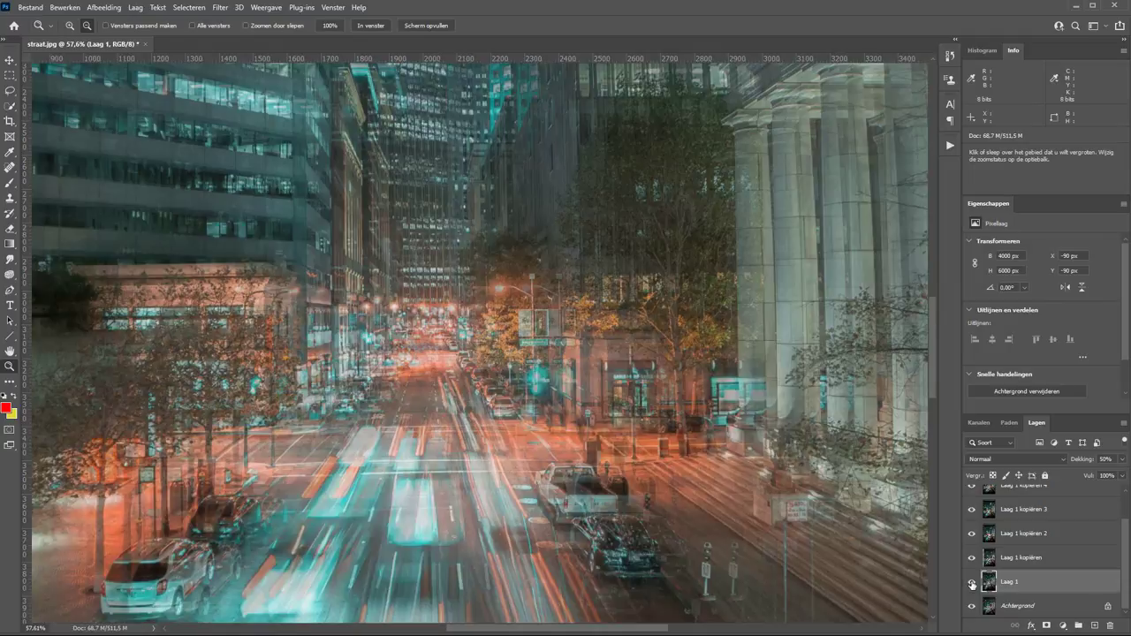
left_click(557, 477)
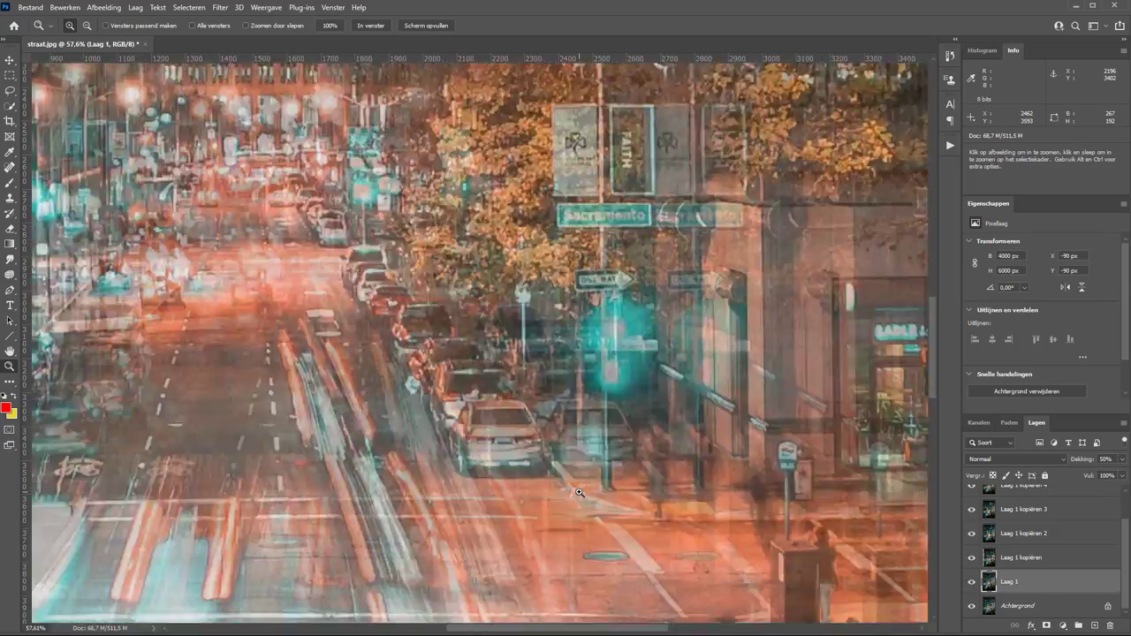
left_click(973, 584, "alt")
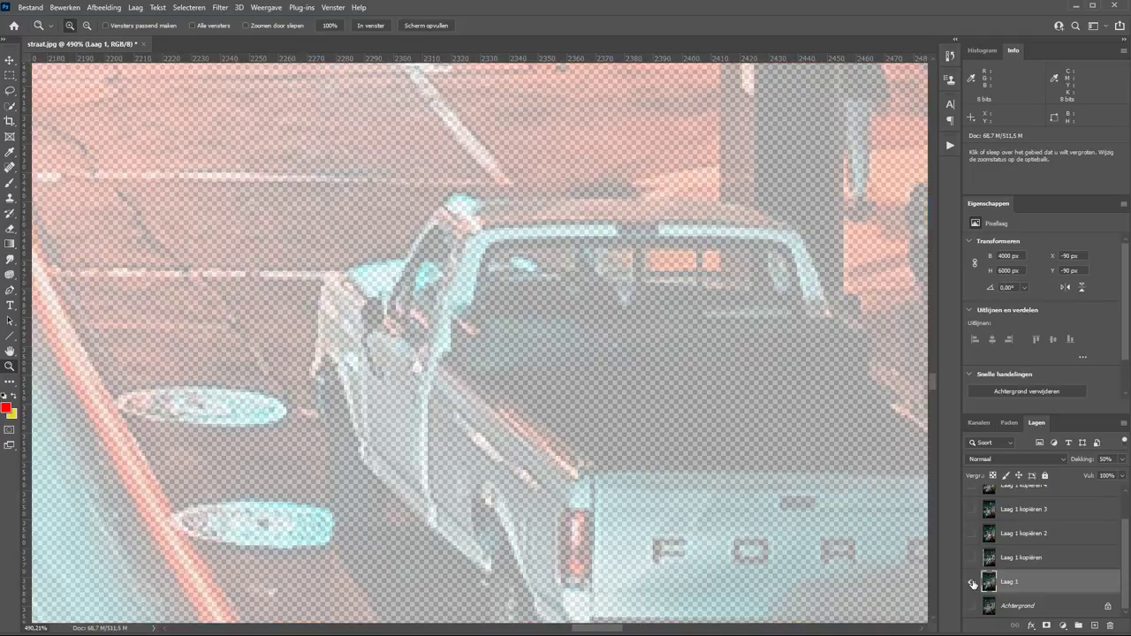
left_click(972, 583, "alt")
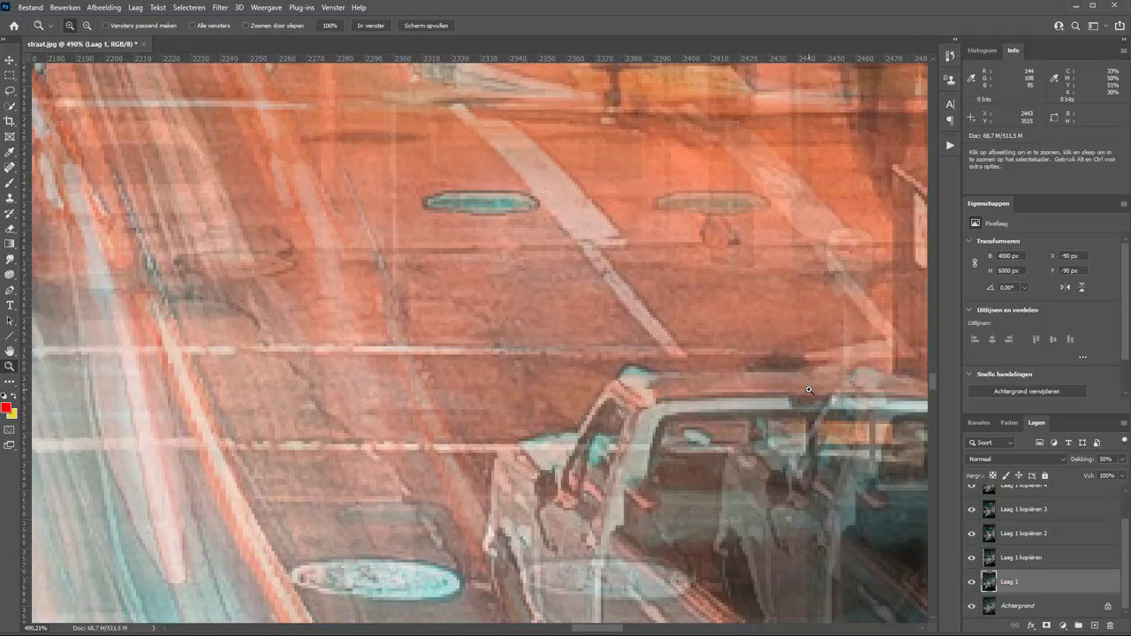
scroll(1005, 532, "up", 2)
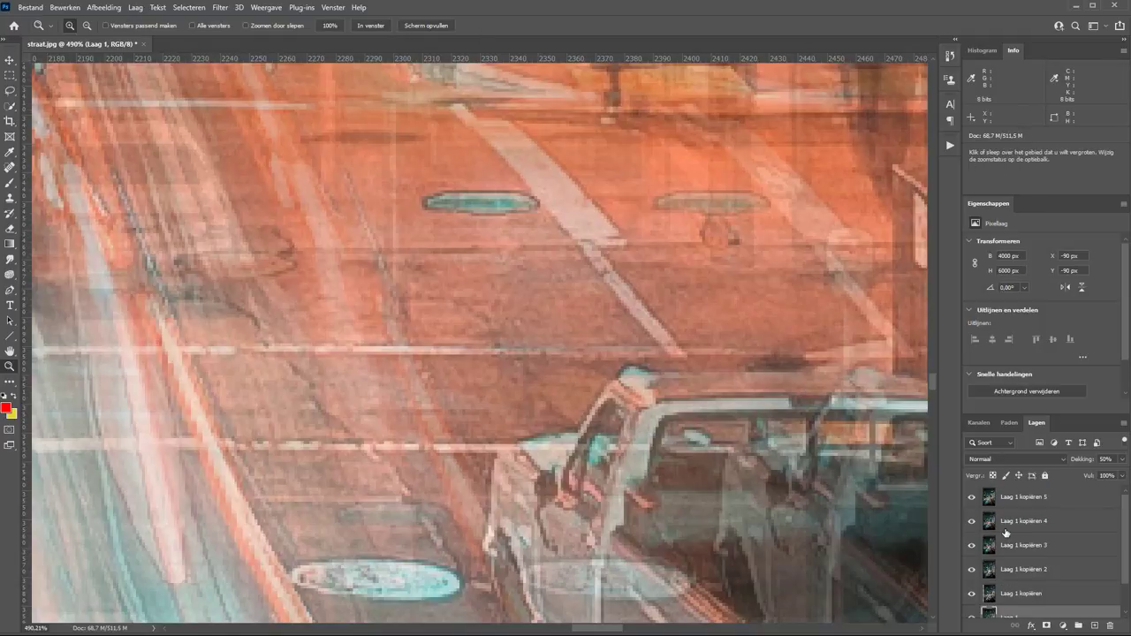
left_click(972, 498)
left_click(372, 26)
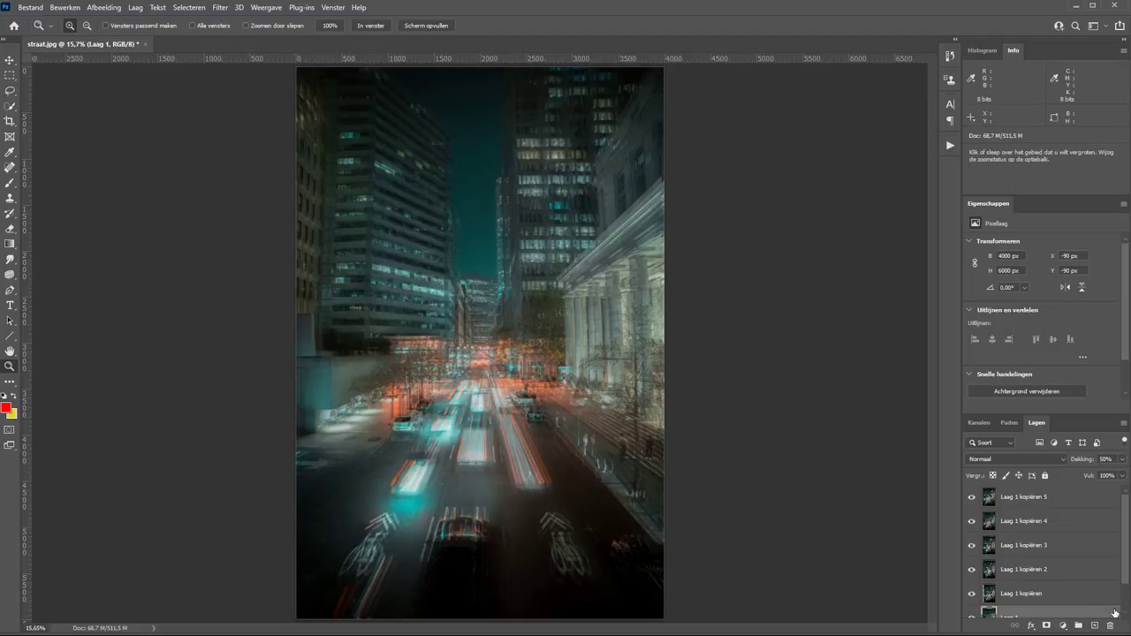
Step: Toggle and solo the Achtergrond layer to compare the original photo, then restore all layers
scroll(1034, 601, "down", 1)
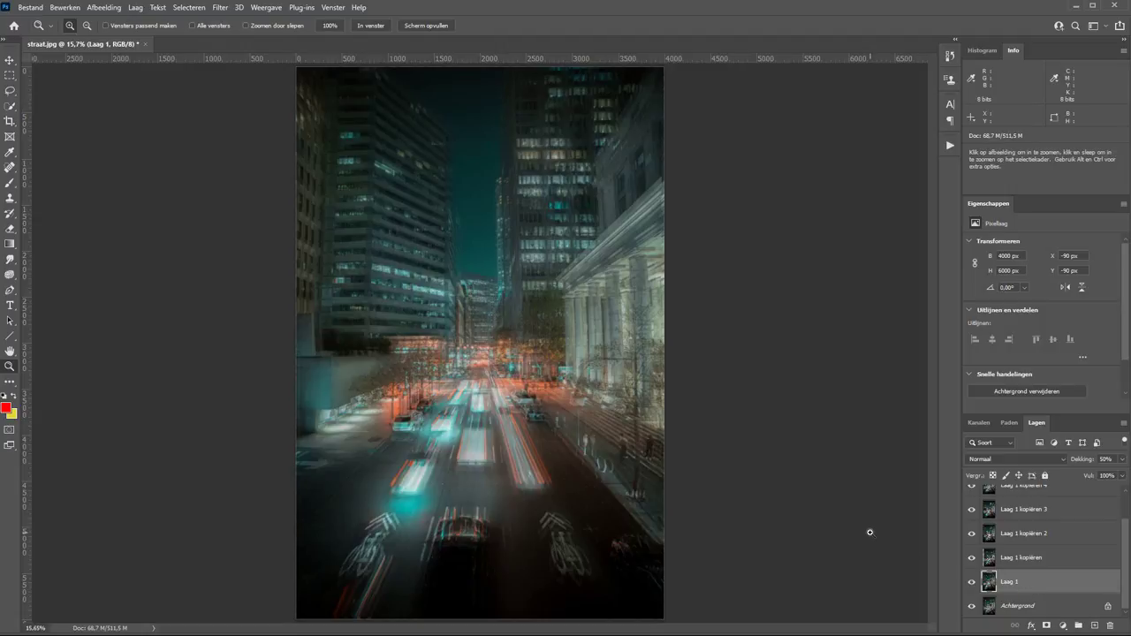
left_click(1023, 608)
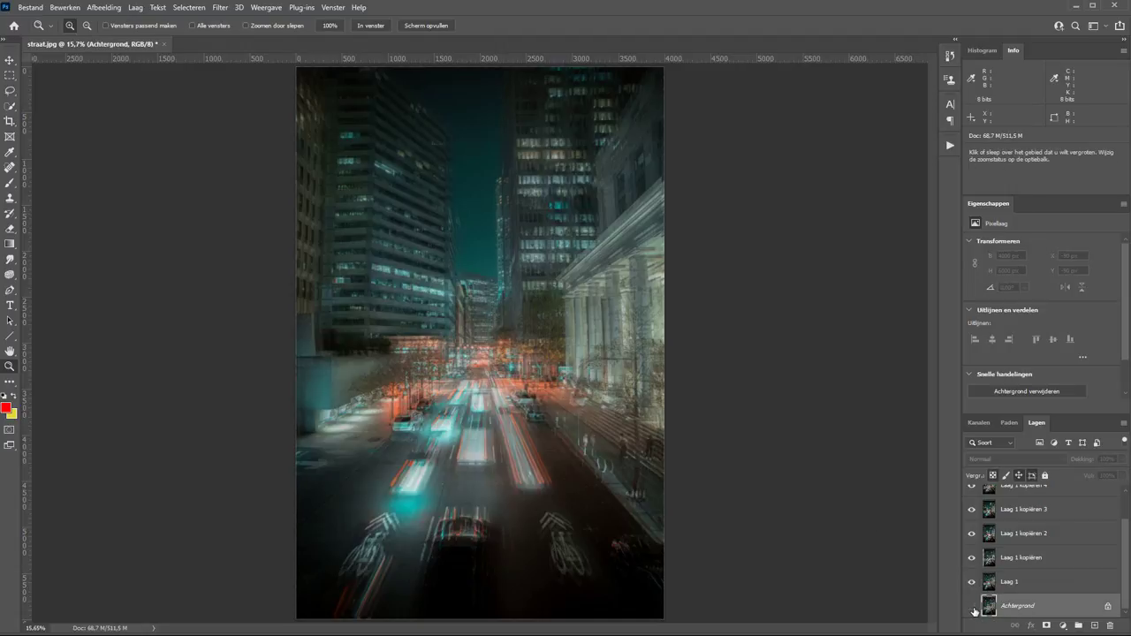
left_click(974, 608)
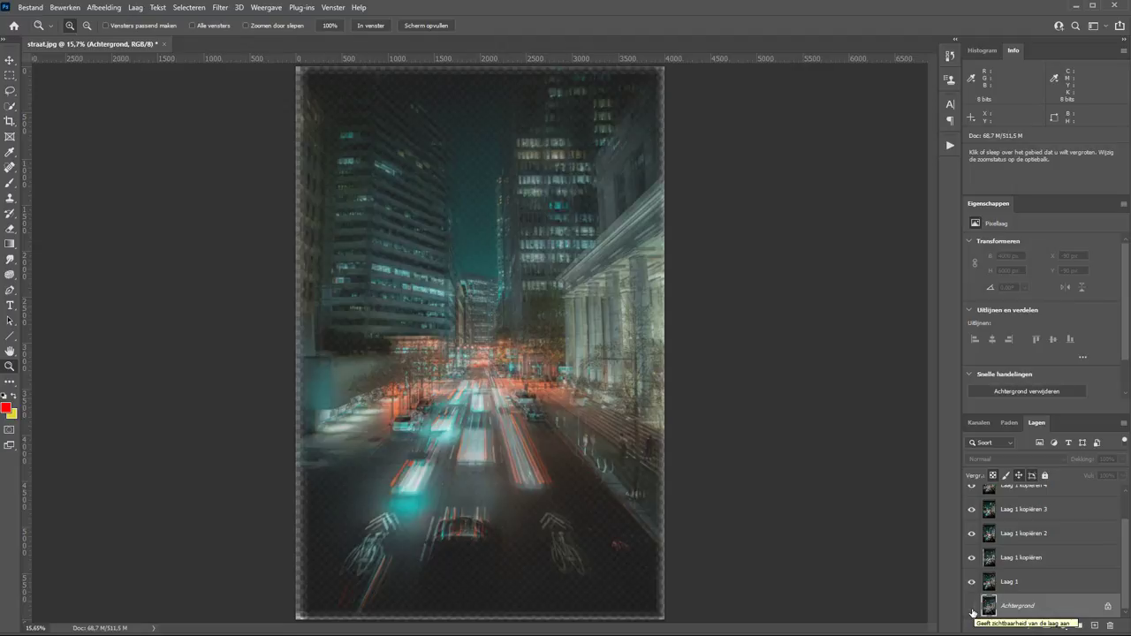
left_click(973, 610)
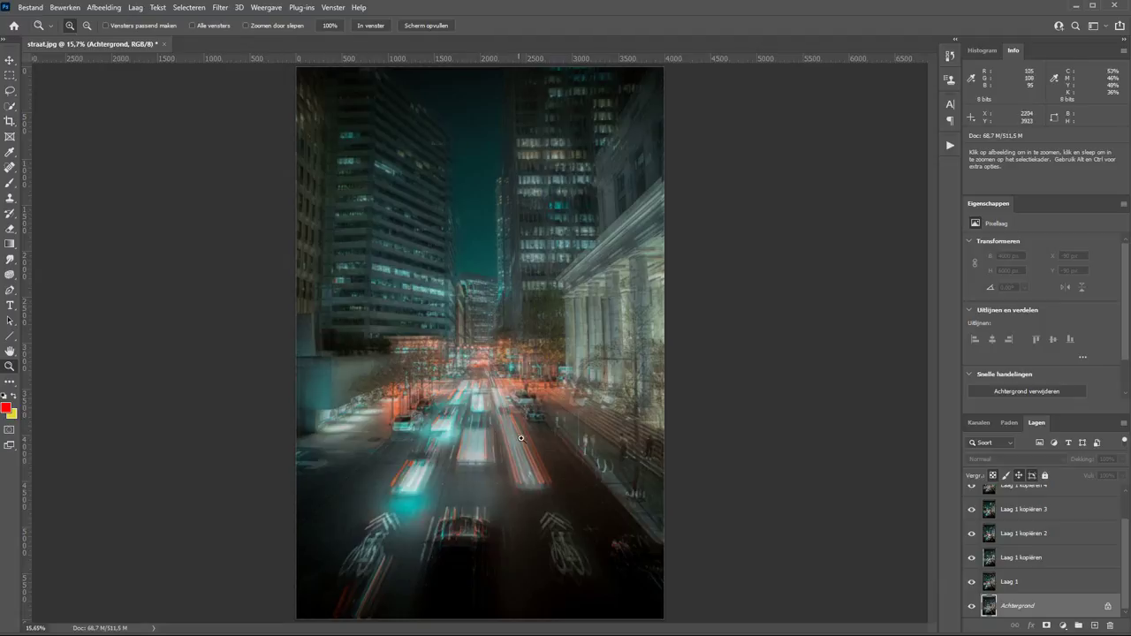
key("alt")
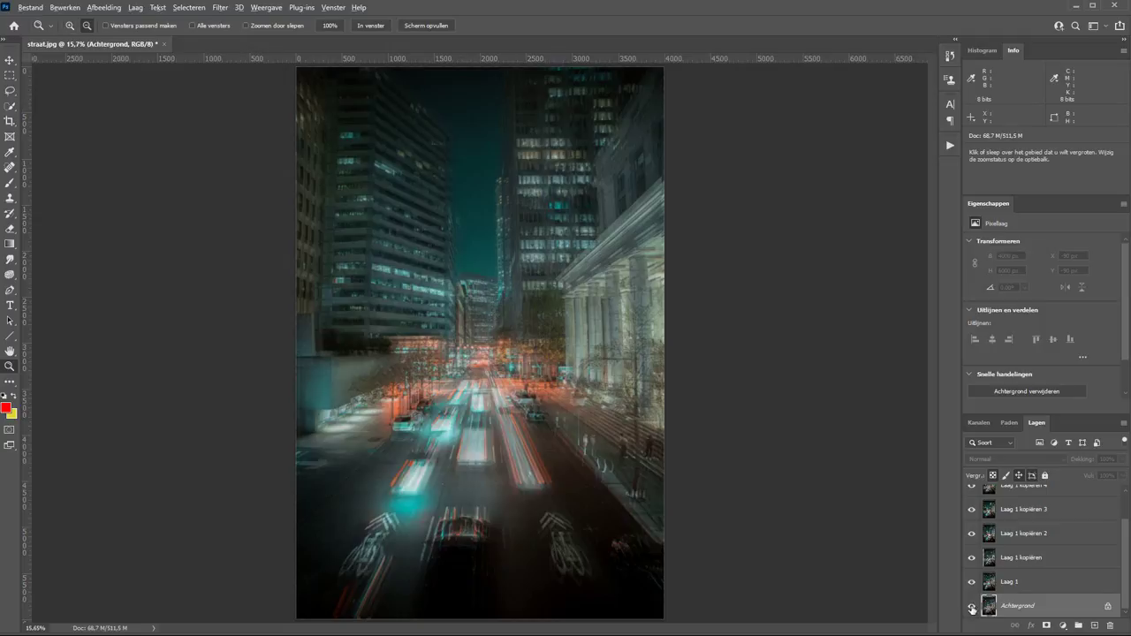
left_click(971, 609, "alt")
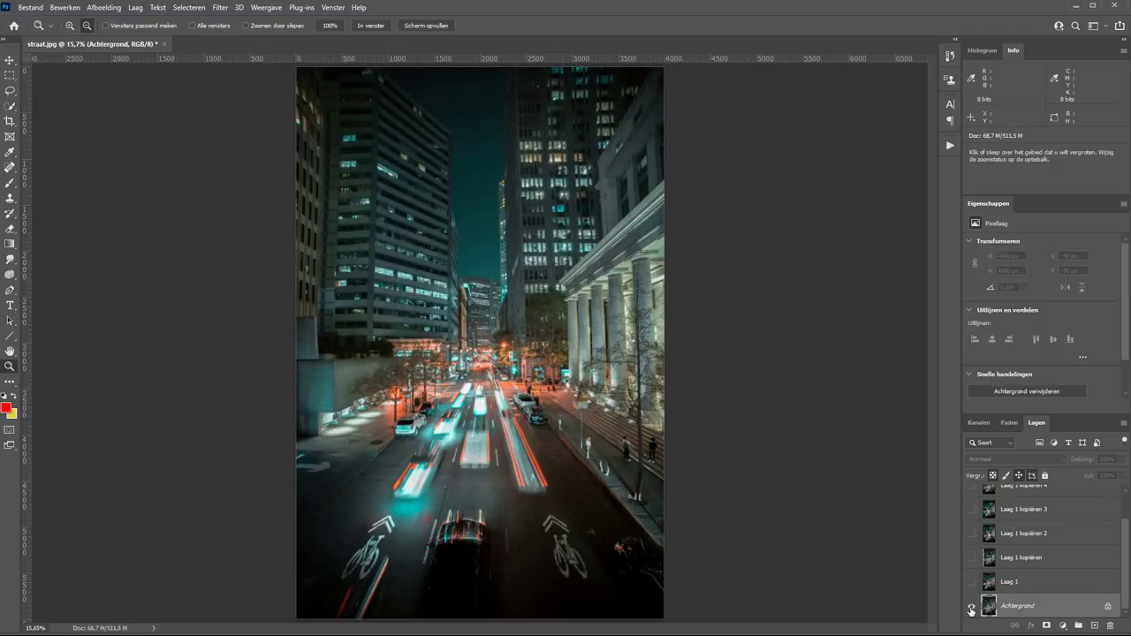
left_click(971, 609, "alt")
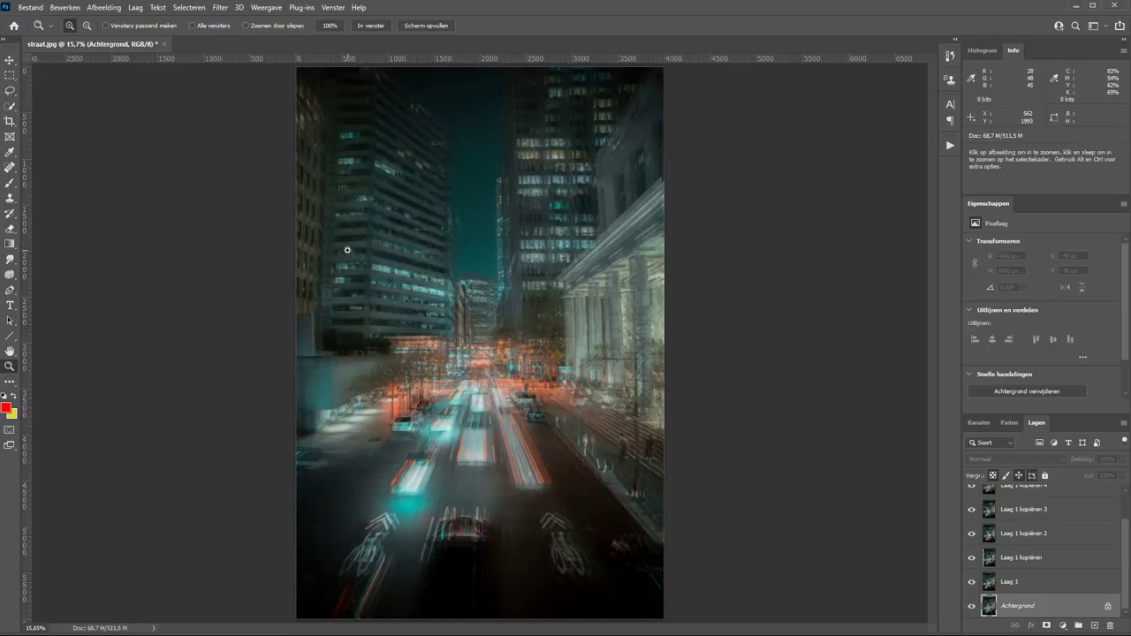
left_click(474, 304)
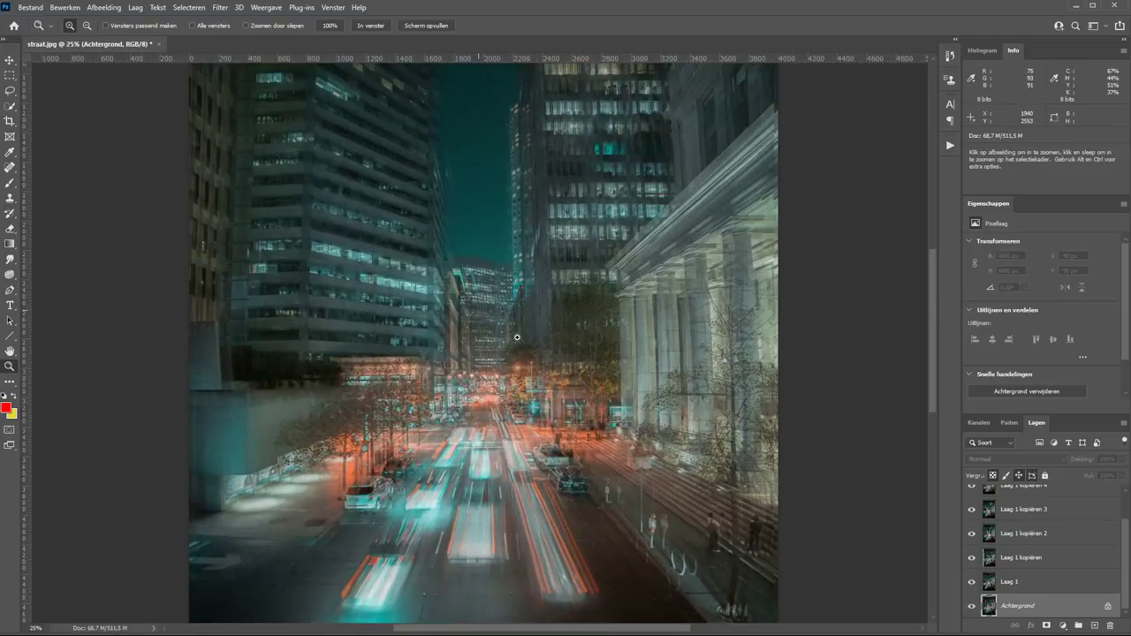
Step: Zoom to 33.3%, select Laag 1 kopiëren 5 and open its blend mode list
left_click(559, 378)
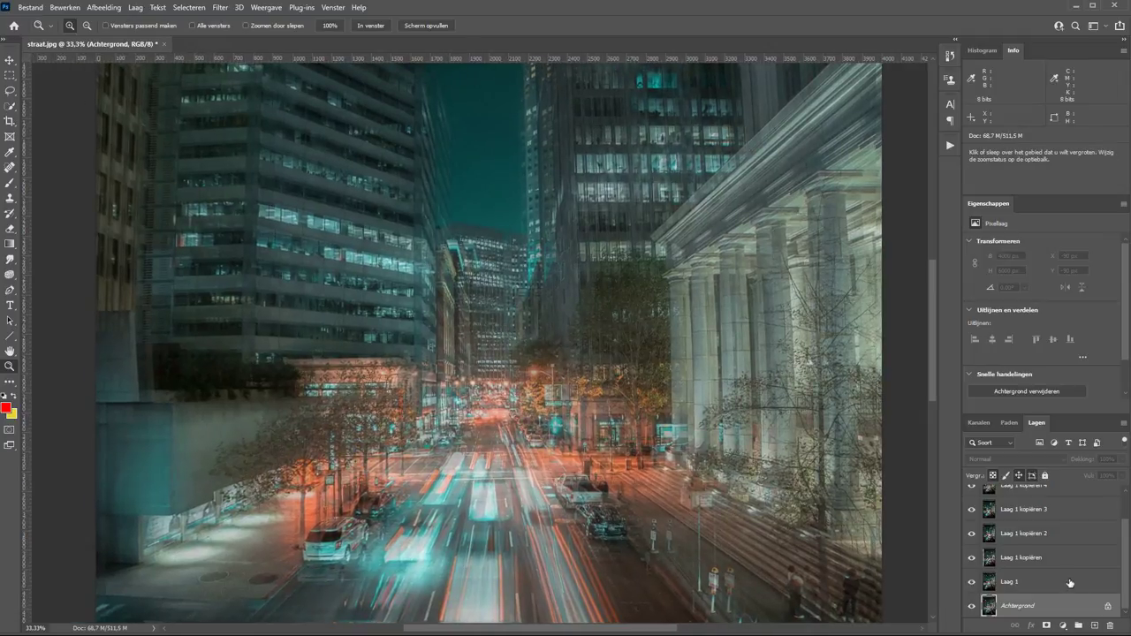
scroll(1070, 583, "up", 1)
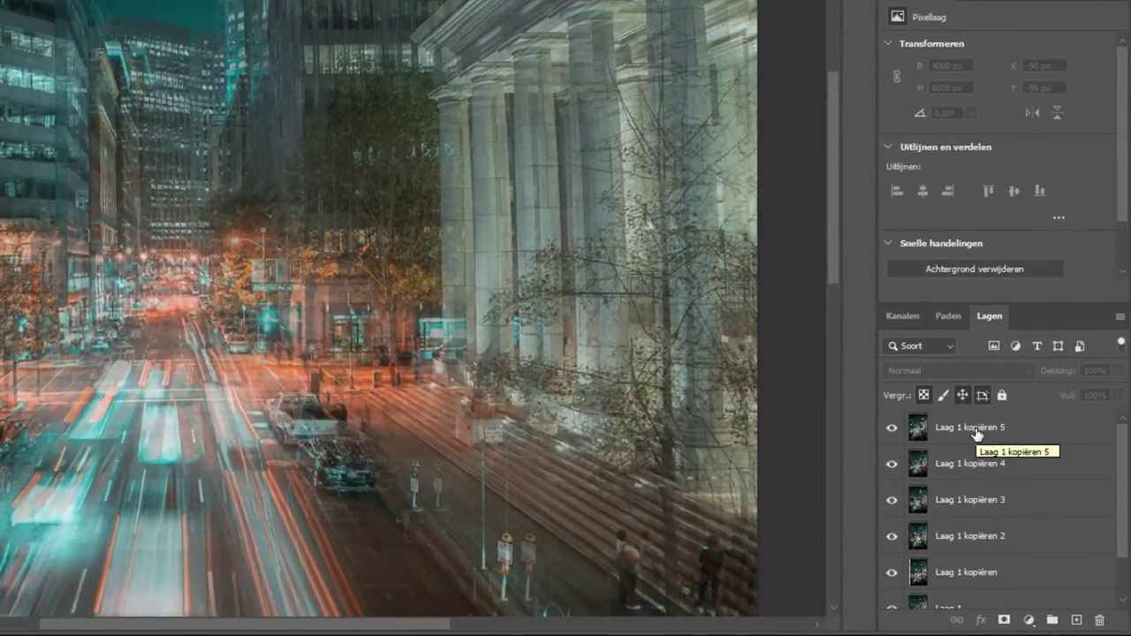
left_click(1028, 498)
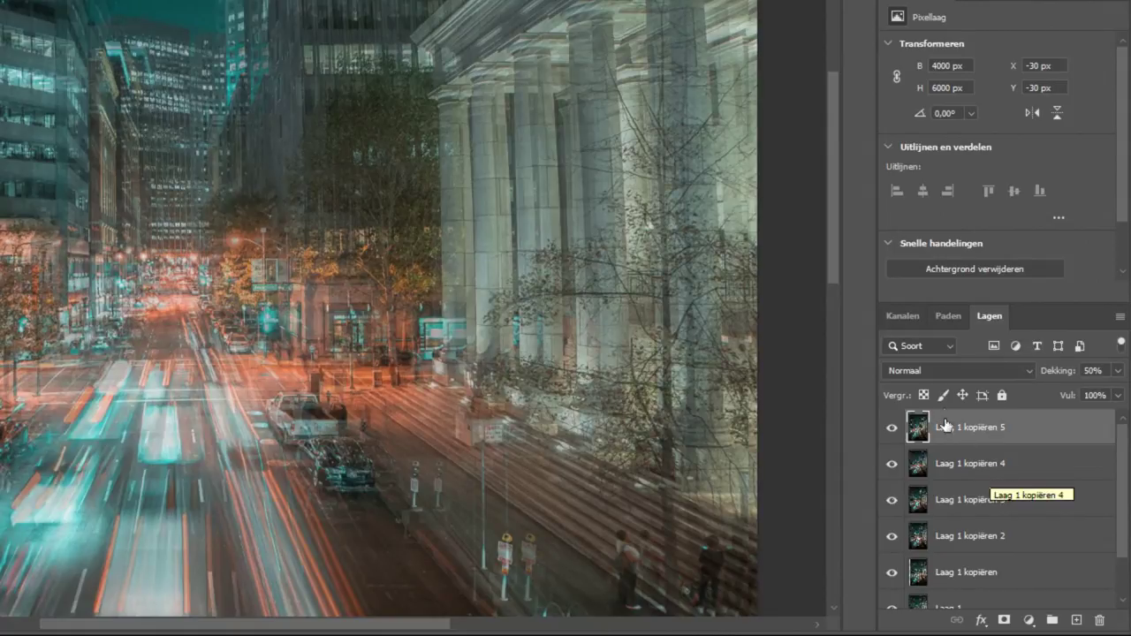
left_click(957, 370)
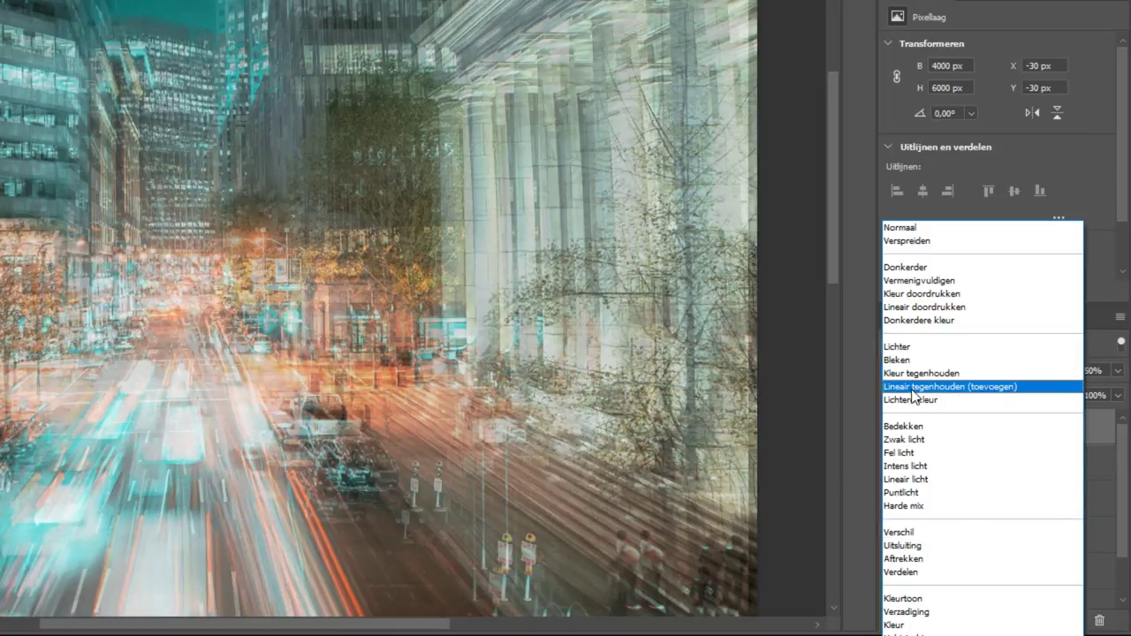
Step: Apply Lineair tegenhouden (toevoegen) to copy 5 and new blend modes to copies 4 and 3
left_click(913, 390)
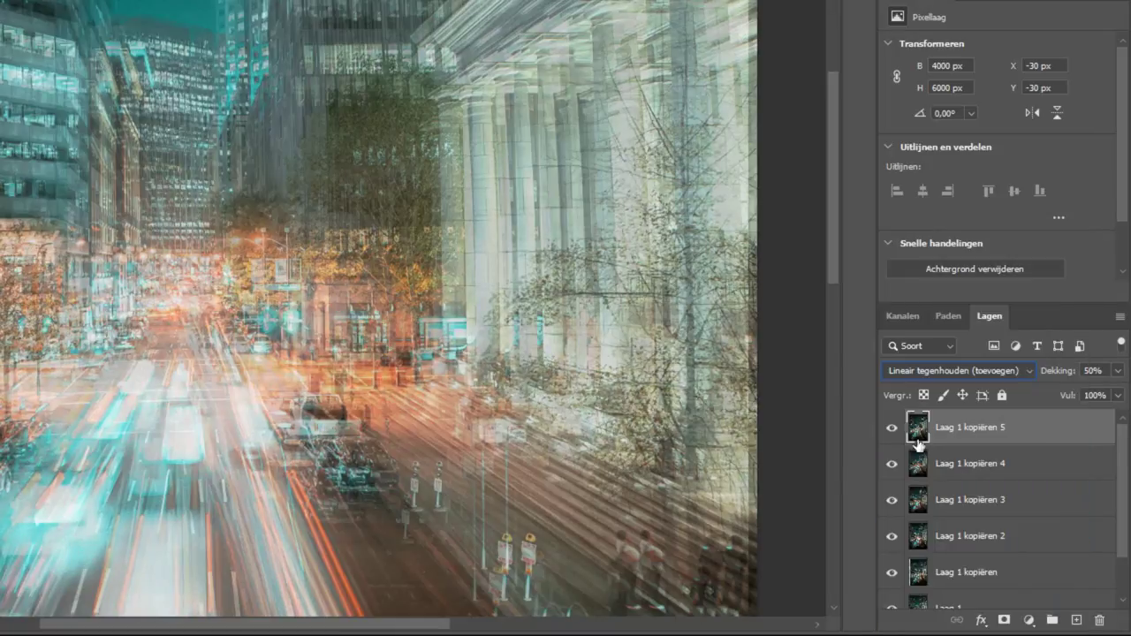
left_click(975, 466)
left_click(938, 373)
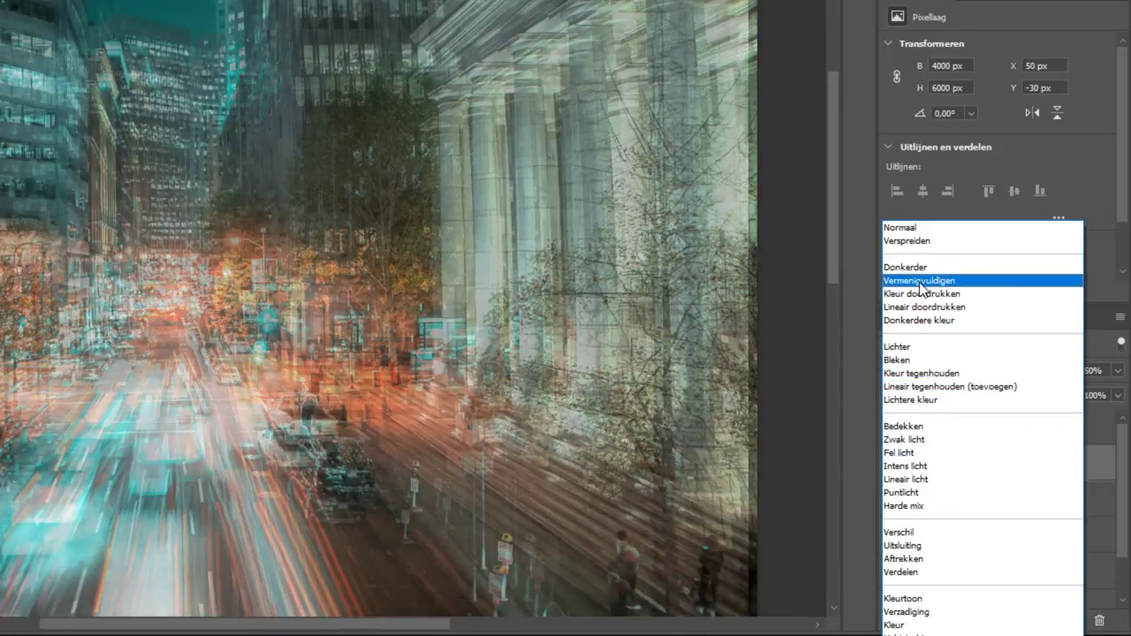
left_click(921, 281)
key("alt+bracketleft")
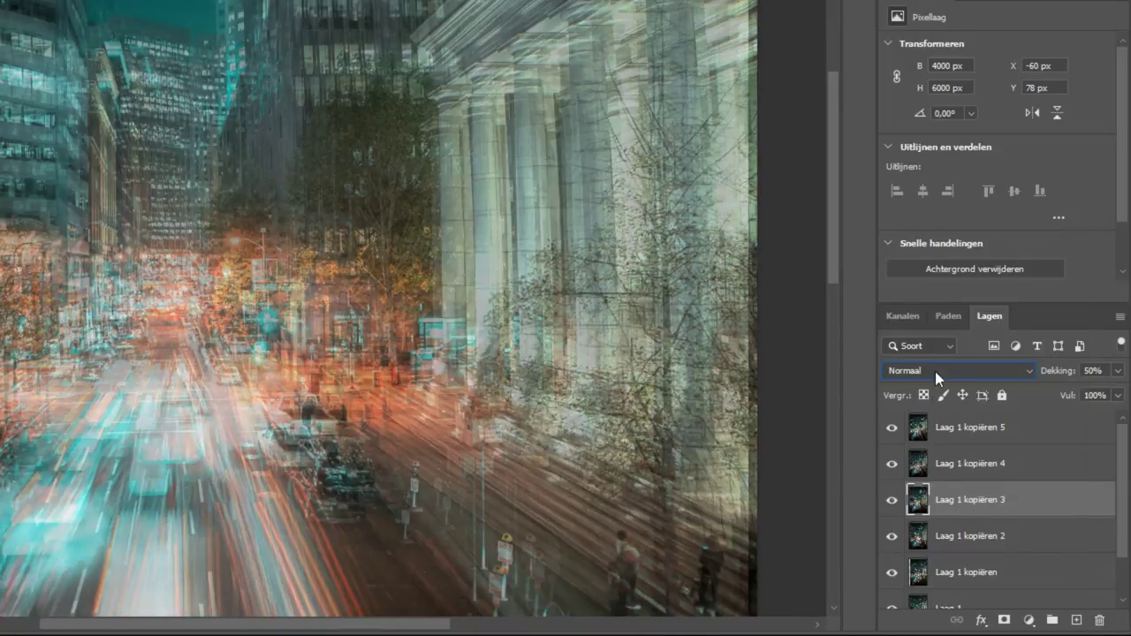
left_click(936, 371)
left_click(928, 452)
key("alt+bracketleft")
Step: Set Donkerdere kleur on copy 2, a lightening mode on Laag 1 kopiëren, and Verschil on Laag 1
left_click(933, 372)
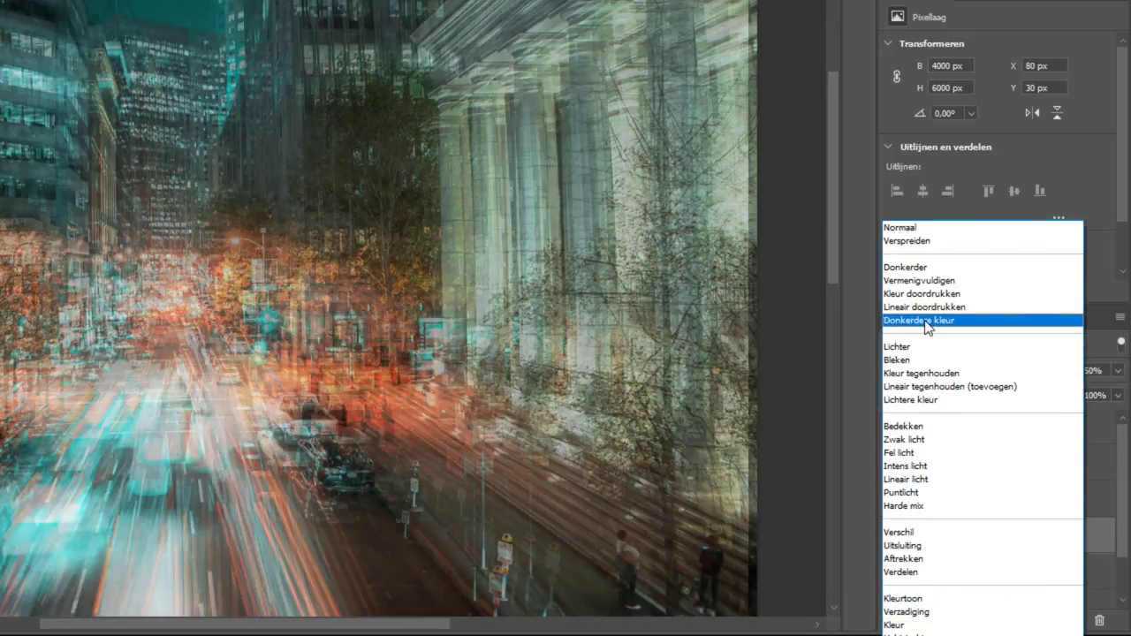
left_click(926, 325)
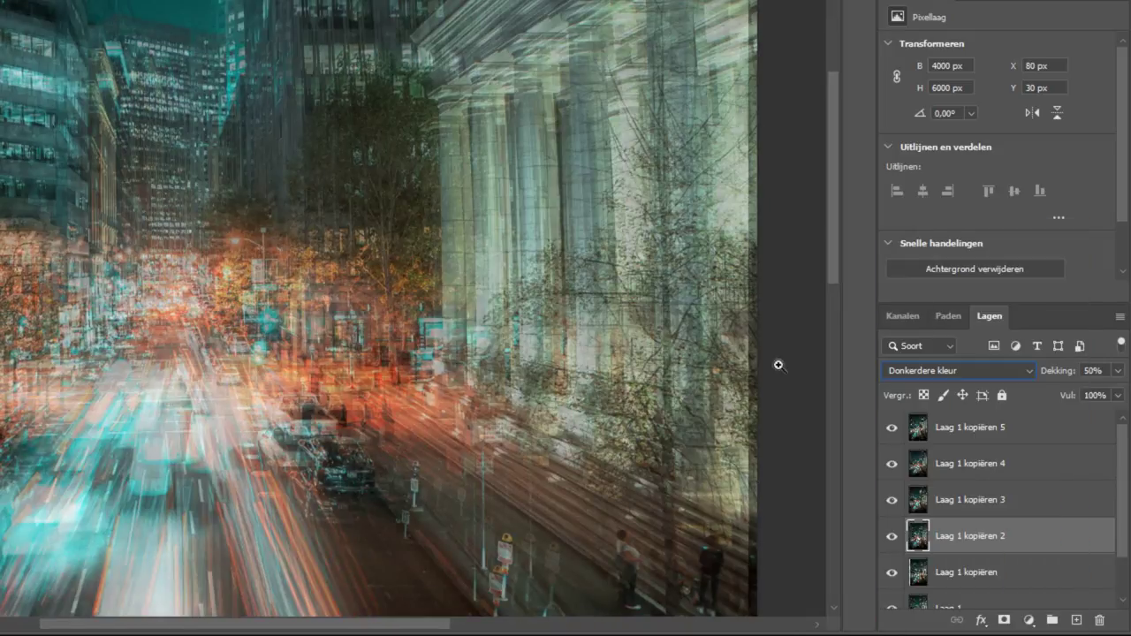
scroll(979, 556, "down", 2)
left_click(903, 522)
left_click(935, 375)
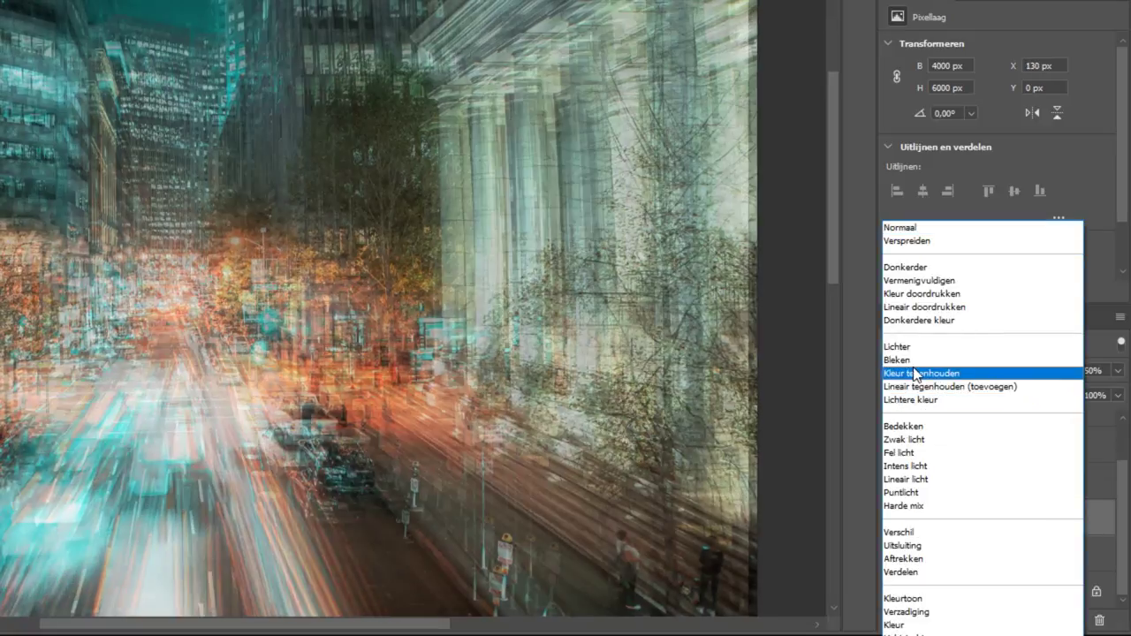
left_click(924, 393)
left_click(961, 567)
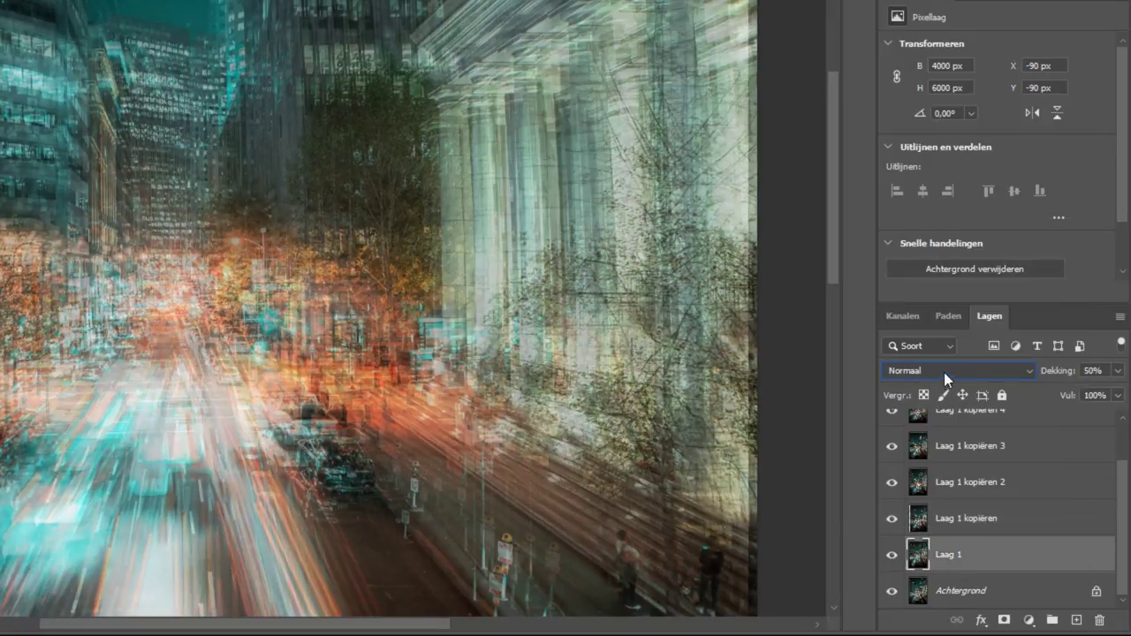
left_click(947, 372)
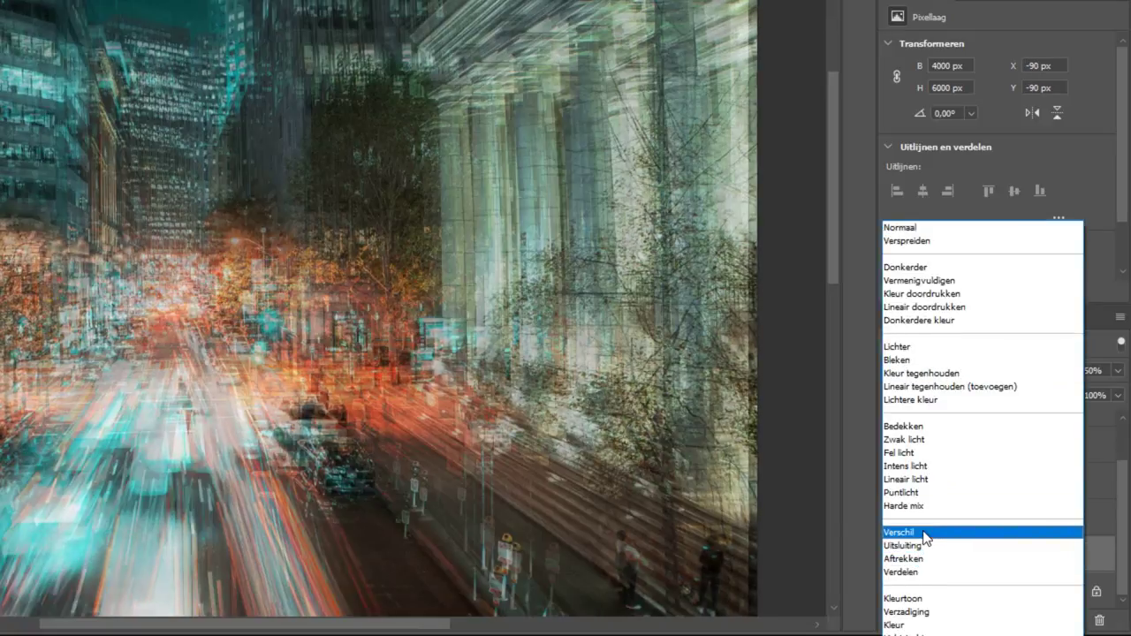
left_click(921, 533)
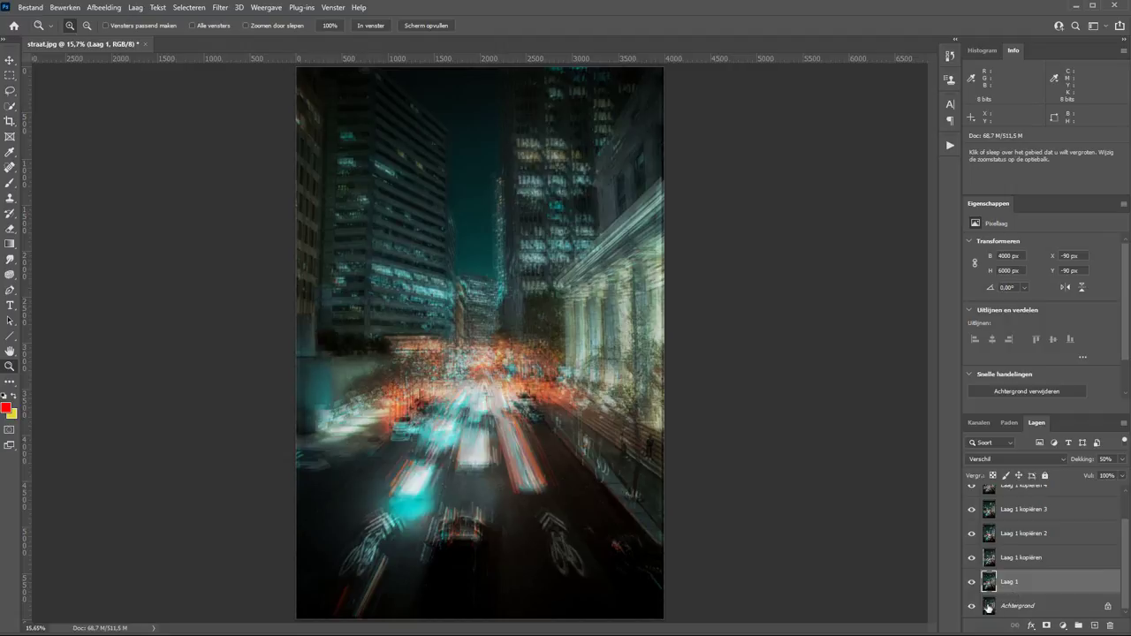
left_click_drag(354, 299, 661, 409)
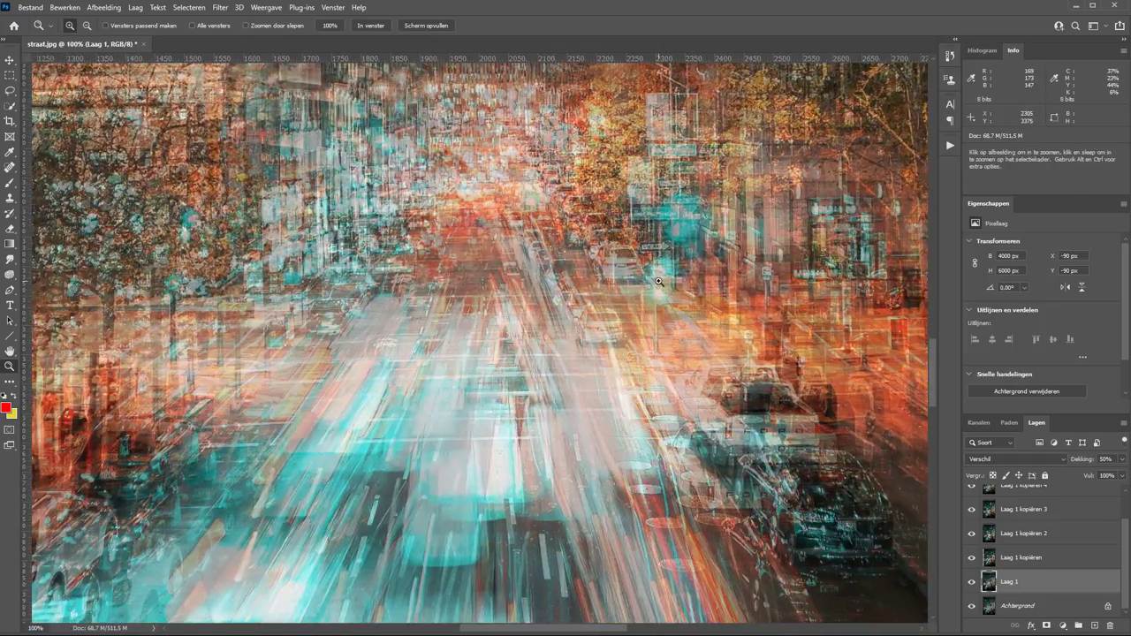
left_click(378, 27)
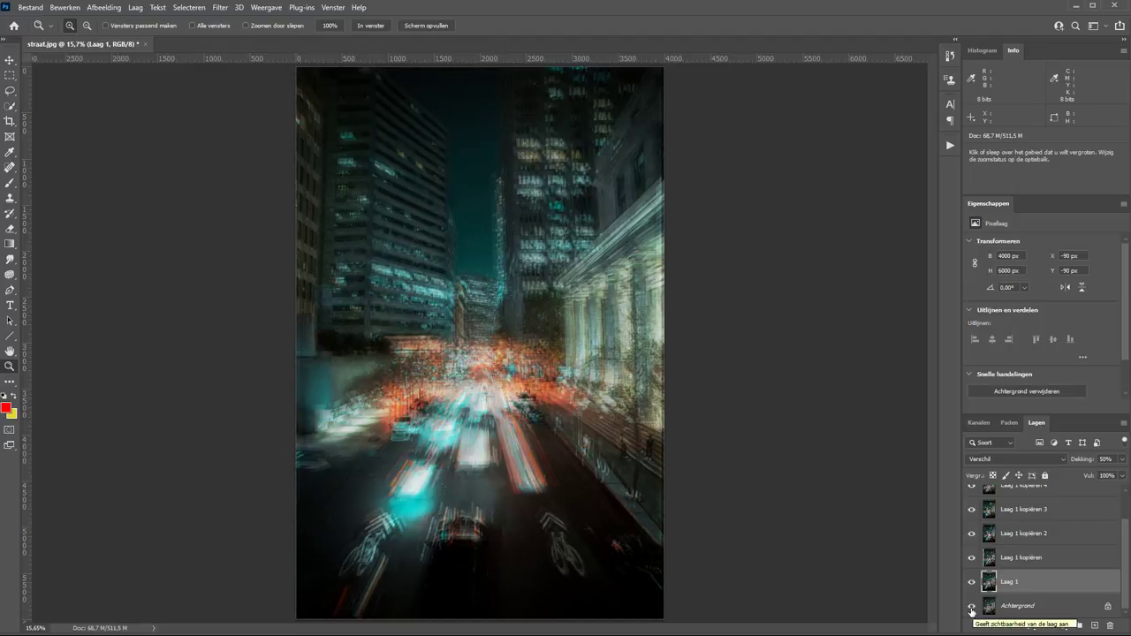
left_click(973, 608, "alt")
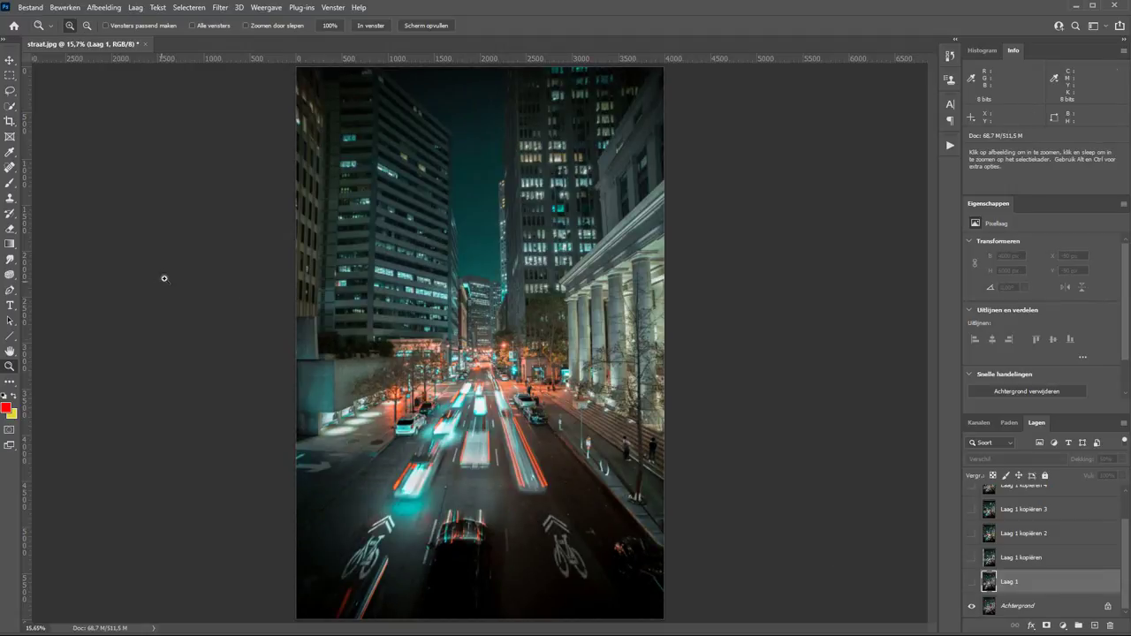
left_click_drag(162, 275, 901, 475)
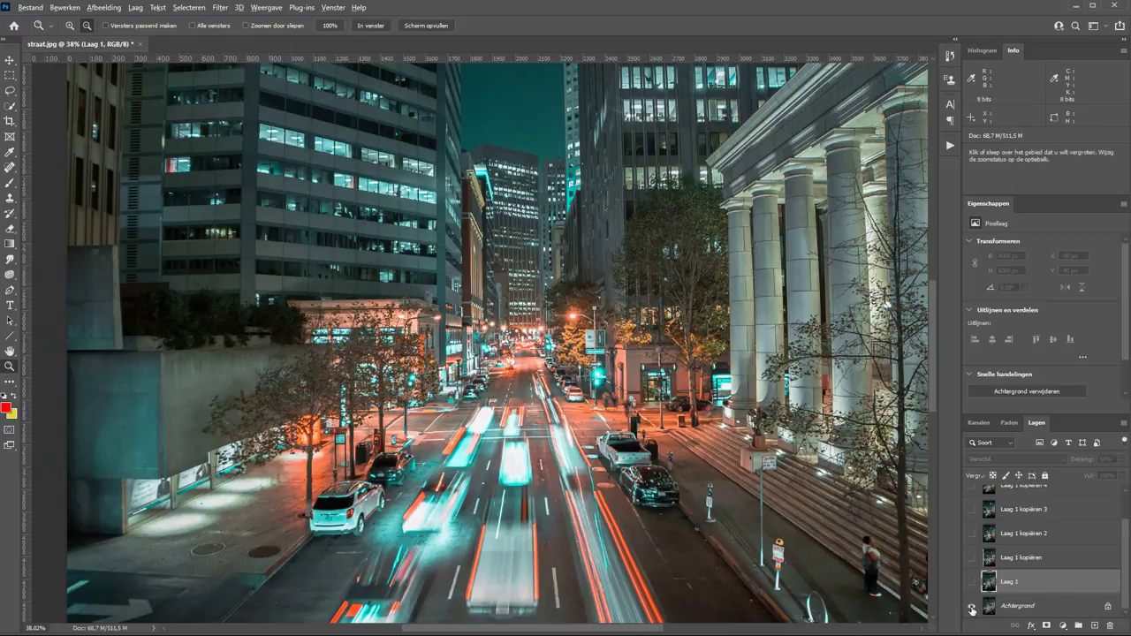
left_click(972, 608, "alt")
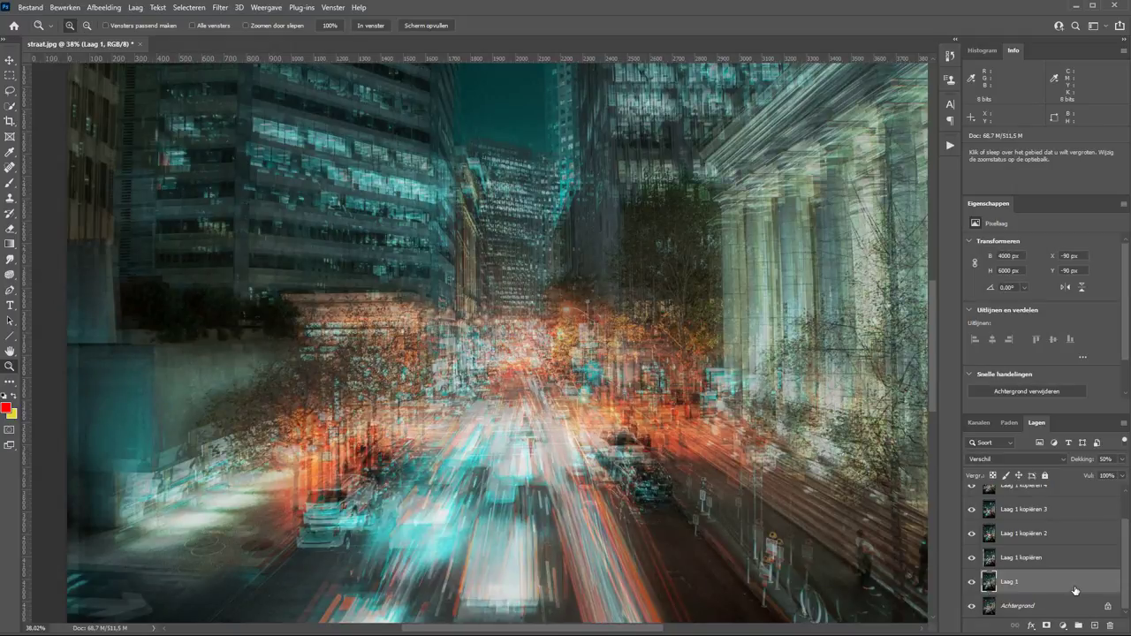